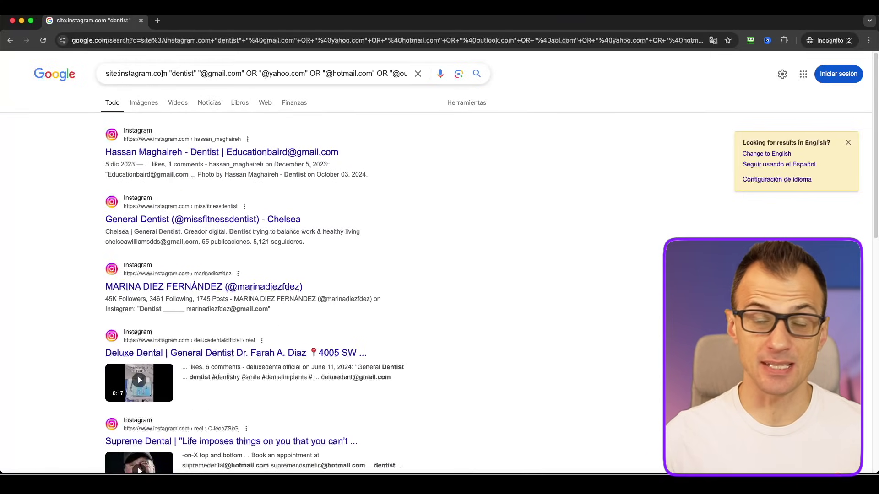
- Examine the parts of the search query: the site:instagram.com filter, the "dentist" keyword and the OR-joined email domains
{"action": "left_click", "coordinate": [162, 74]}
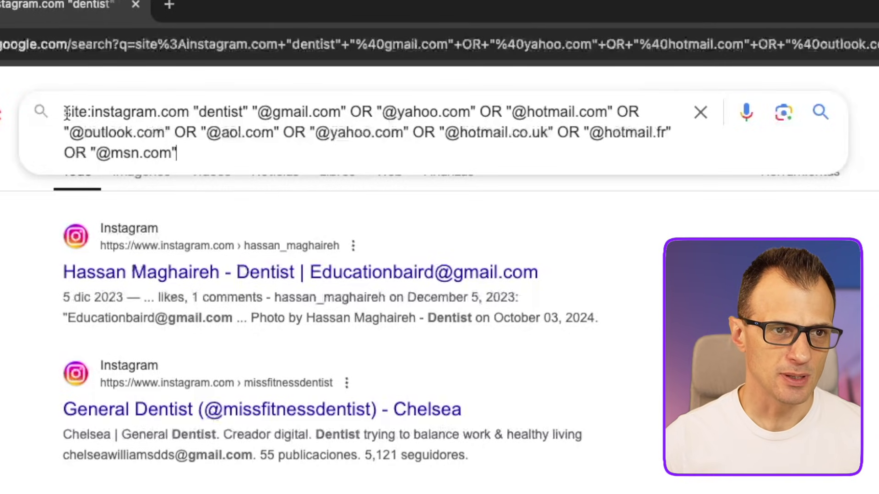
{"action": "left_click", "coordinate": [138, 113]}
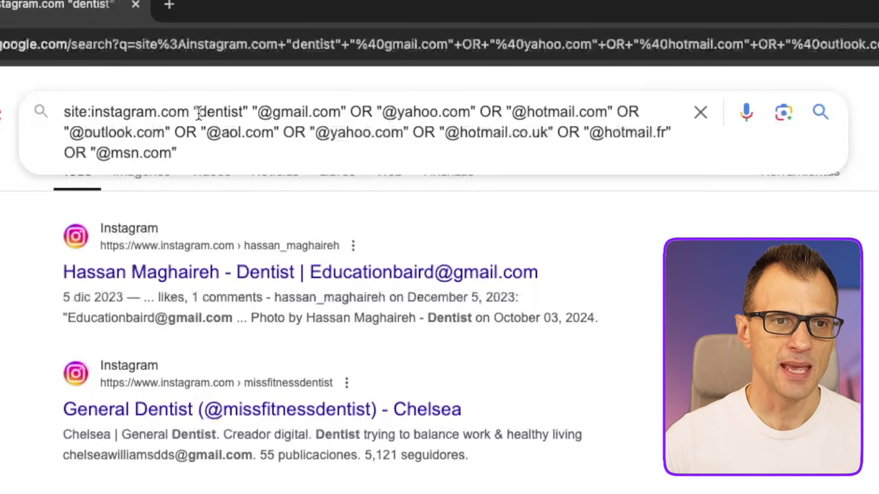
{"action": "left_click_drag", "start_coordinate": [195, 113], "coordinate": [248, 115]}
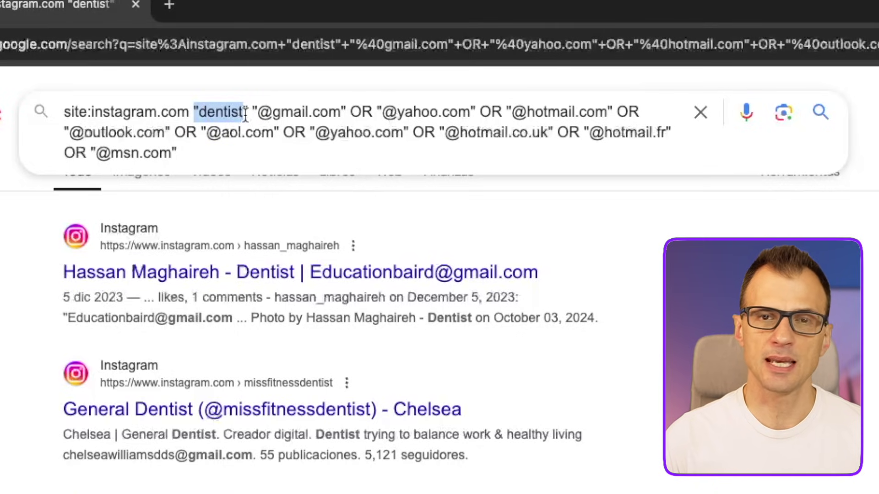
{"action": "left_click", "coordinate": [271, 155]}
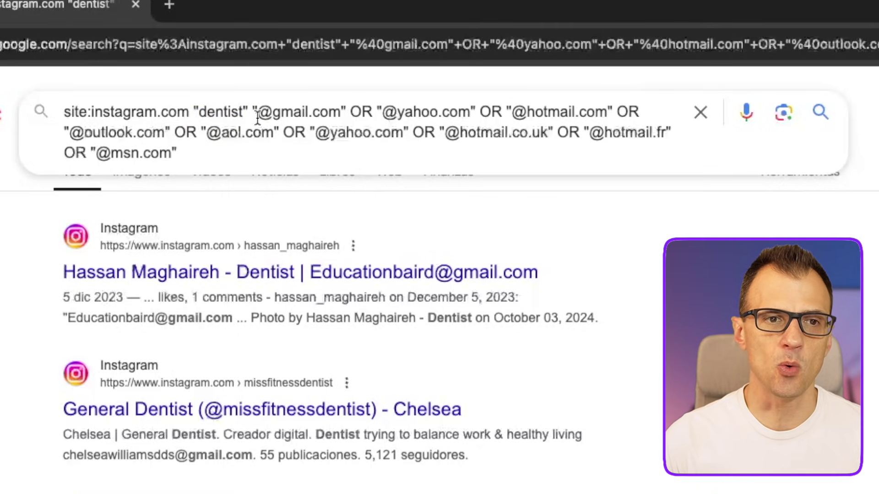
{"action": "left_click_drag", "start_coordinate": [373, 113], "coordinate": [353, 115]}
{"action": "left_click", "coordinate": [374, 156]}
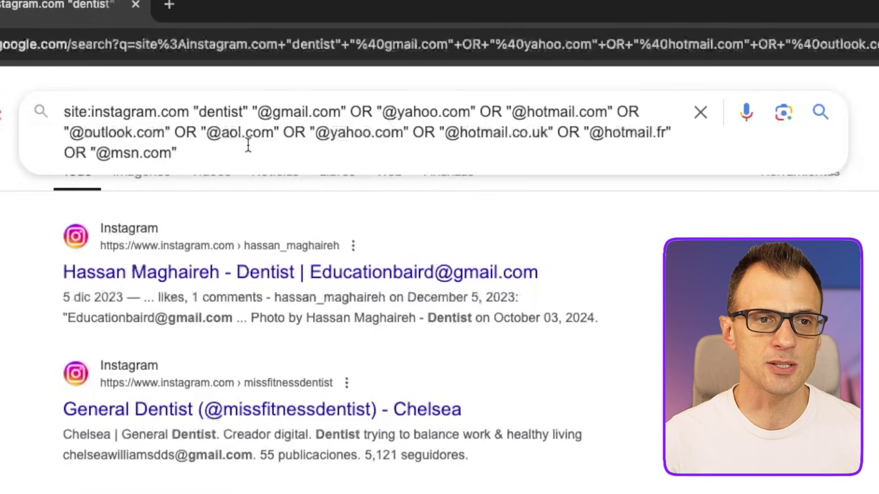
{"action": "left_click_drag", "start_coordinate": [245, 111], "coordinate": [193, 111]}
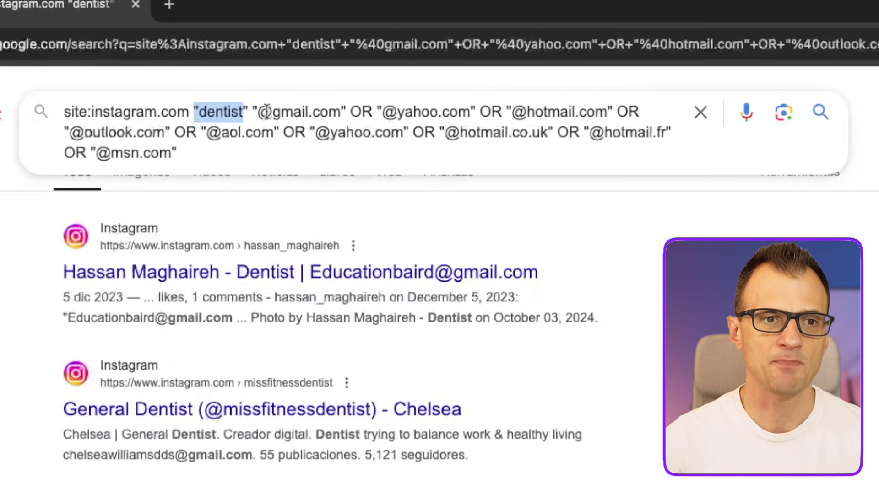
{"action": "left_click_drag", "start_coordinate": [254, 111], "coordinate": [420, 170]}
{"action": "left_click", "coordinate": [425, 169]}
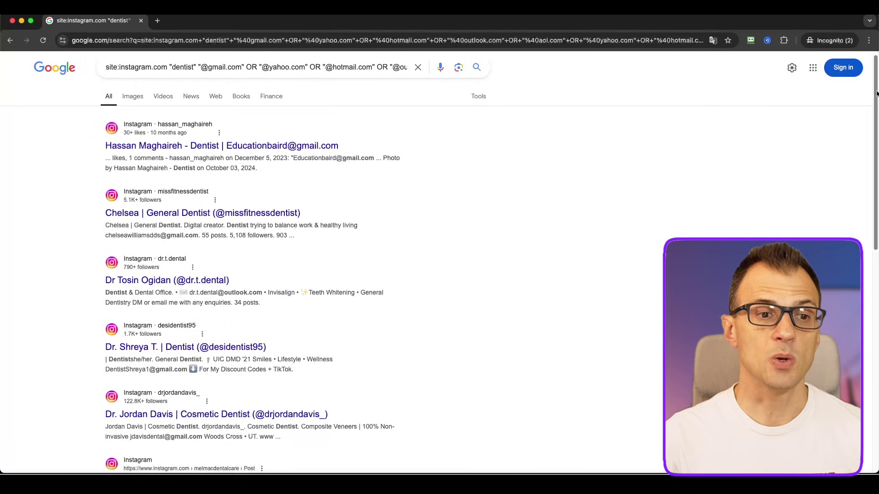
- Look through the first page of Instagram dentist results for email addresses in the snippets and for the number of result pages
{"action": "scroll", "coordinate": [878, 208], "scroll_direction": "down", "scroll_amount": 6}
{"action": "scroll", "coordinate": [878, 208], "scroll_direction": "down", "scroll_amount": 5}
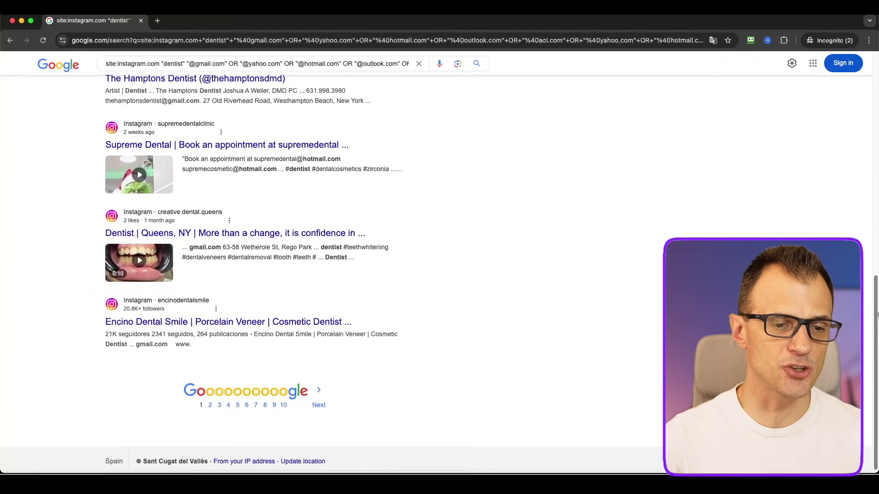
{"action": "scroll", "coordinate": [180, 307], "scroll_direction": "up", "scroll_amount": 10}
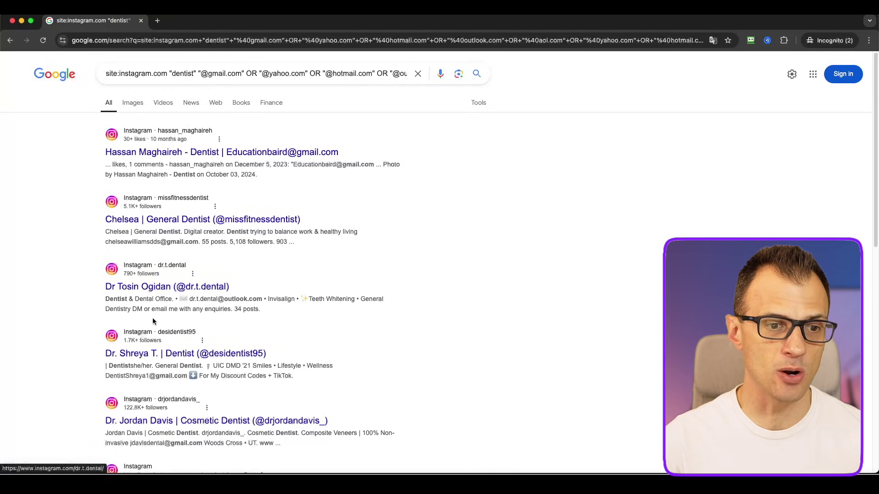
{"action": "left_click_drag", "start_coordinate": [262, 300], "coordinate": [186, 298]}
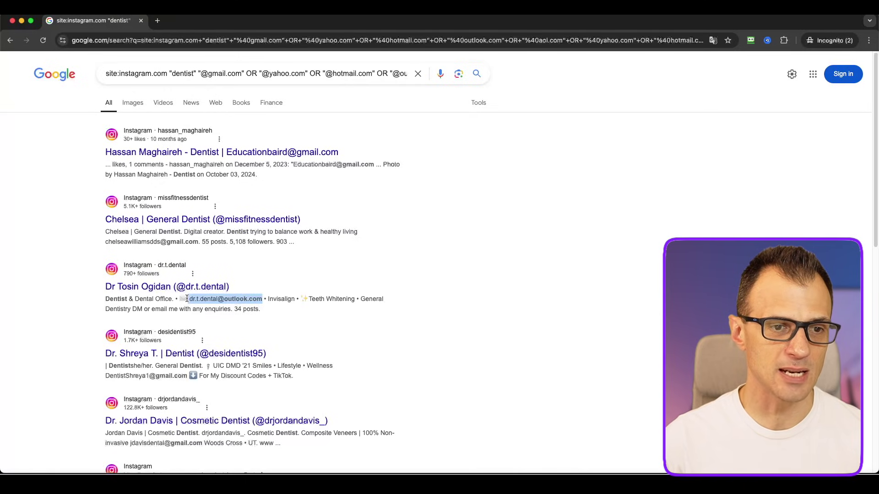
{"action": "left_click_drag", "start_coordinate": [123, 240], "coordinate": [195, 242]}
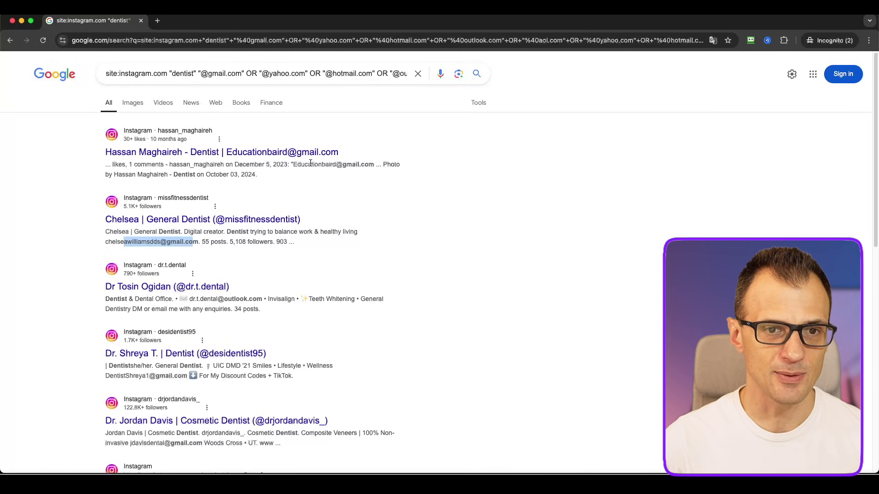
{"action": "left_click_drag", "start_coordinate": [292, 165], "coordinate": [373, 165]}
{"action": "scroll", "coordinate": [370, 165], "scroll_direction": "down", "scroll_amount": 15}
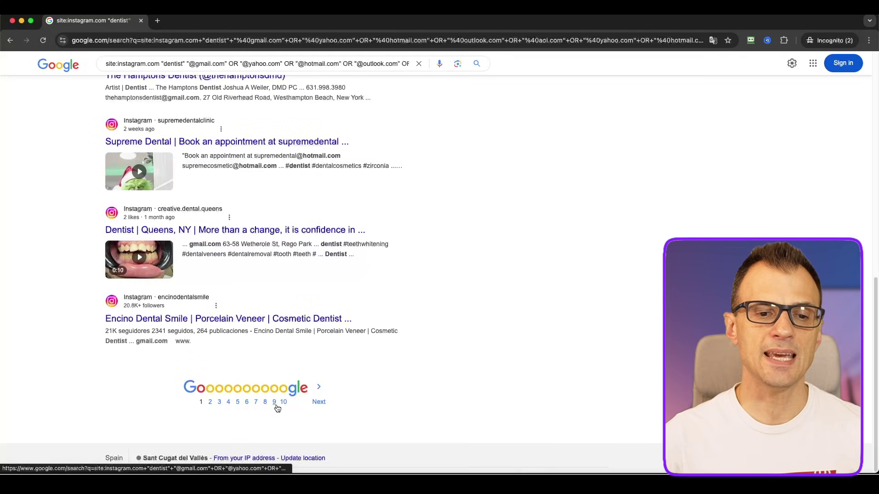
{"action": "scroll", "coordinate": [447, 295], "scroll_direction": "up", "scroll_amount": 15}
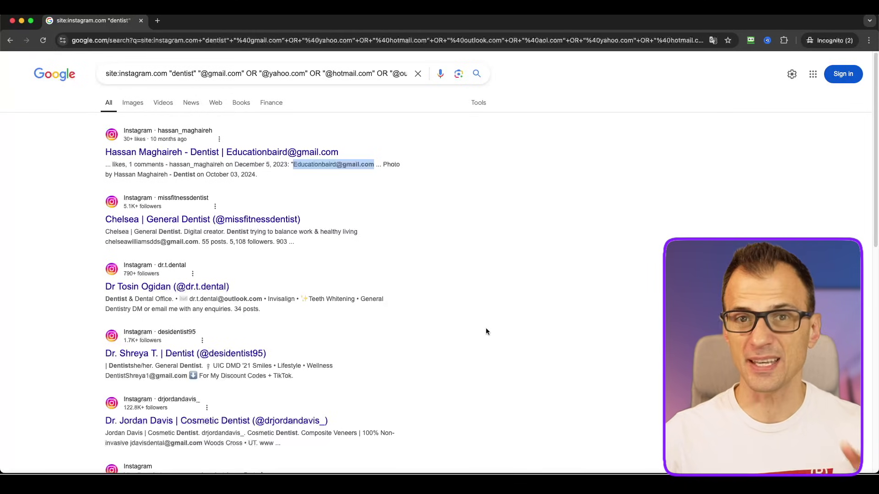
{"action": "left_click", "coordinate": [867, 126]}
{"action": "scroll", "coordinate": [876, 124], "scroll_direction": "down", "scroll_amount": 9}
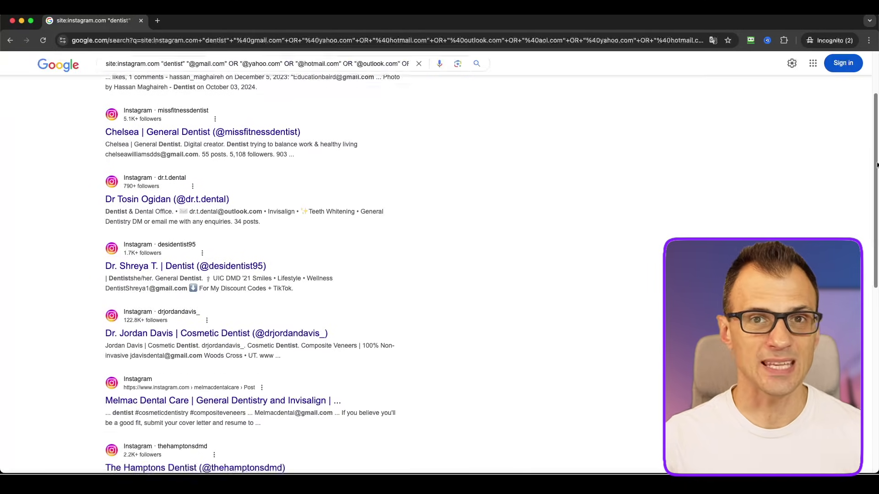
- Reload the search with &num=100 appended to its URL and check the longer result list down to its page numbers
{"action": "left_click", "coordinate": [405, 37]}
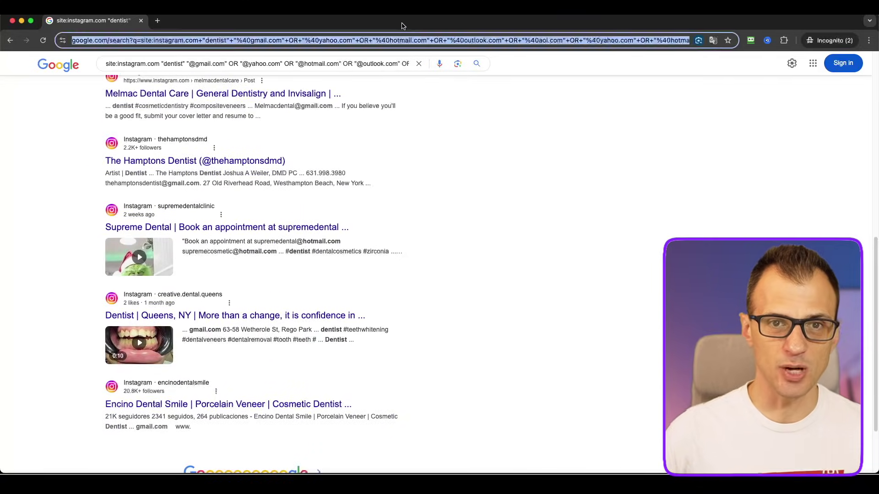
{"action": "left_click", "coordinate": [709, 41]}
{"action": "type", "text": "&num=100"}
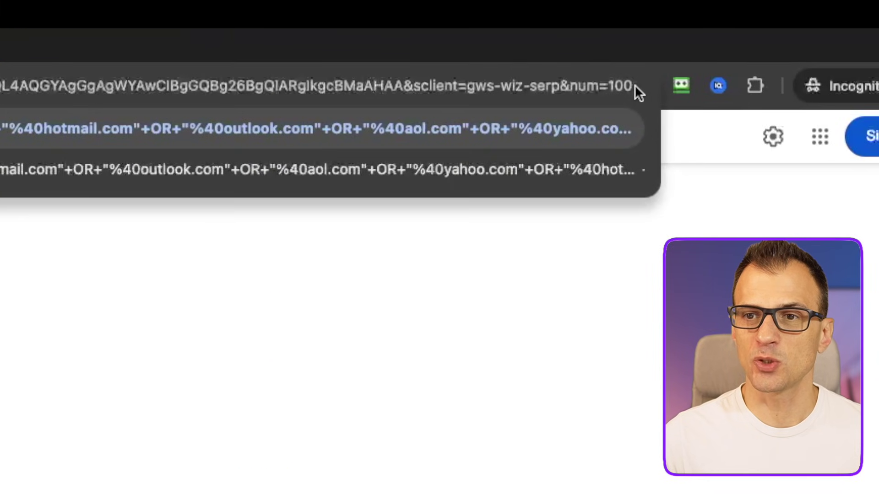
{"action": "double_click", "coordinate": [565, 86]}
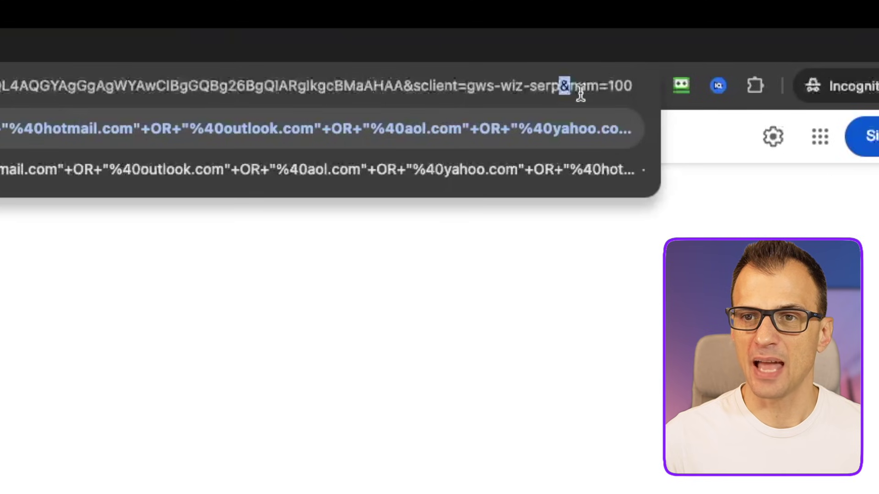
{"action": "left_click_drag", "start_coordinate": [607, 87], "coordinate": [658, 62]}
{"action": "key", "text": "Return"}
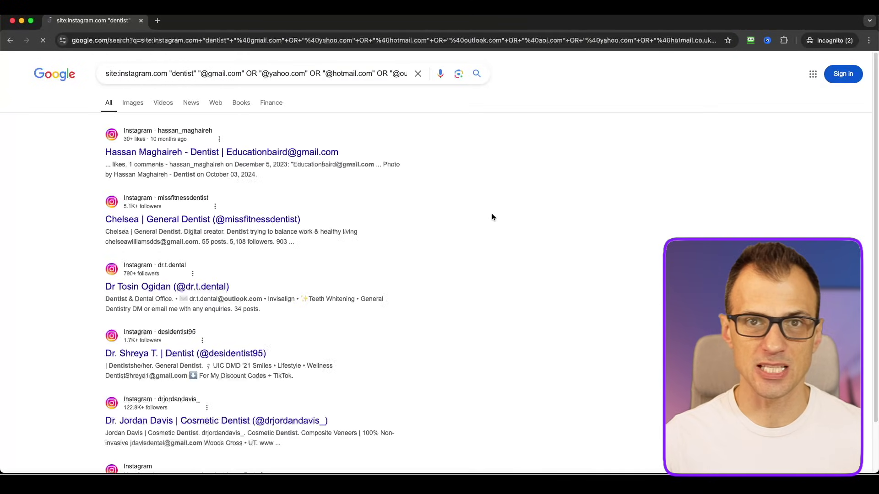
{"action": "scroll", "coordinate": [876, 68], "scroll_direction": "down", "scroll_amount": 20}
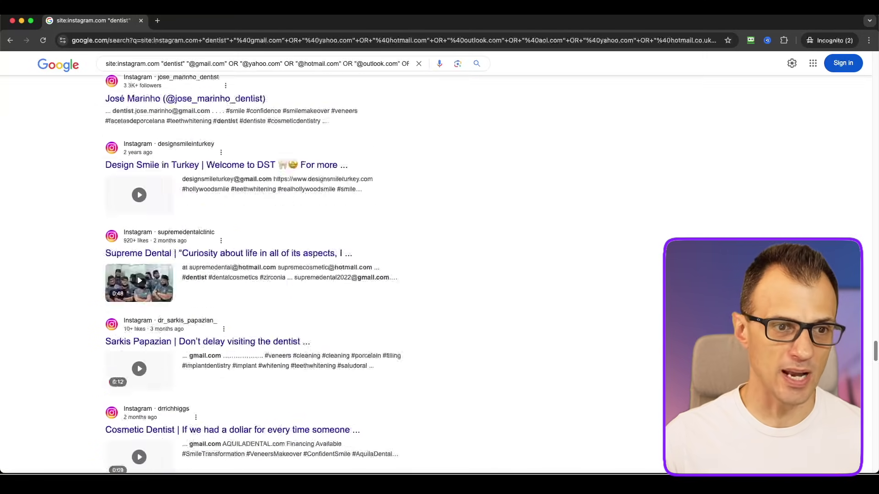
{"action": "scroll", "coordinate": [439, 275], "scroll_direction": "down", "scroll_amount": 13}
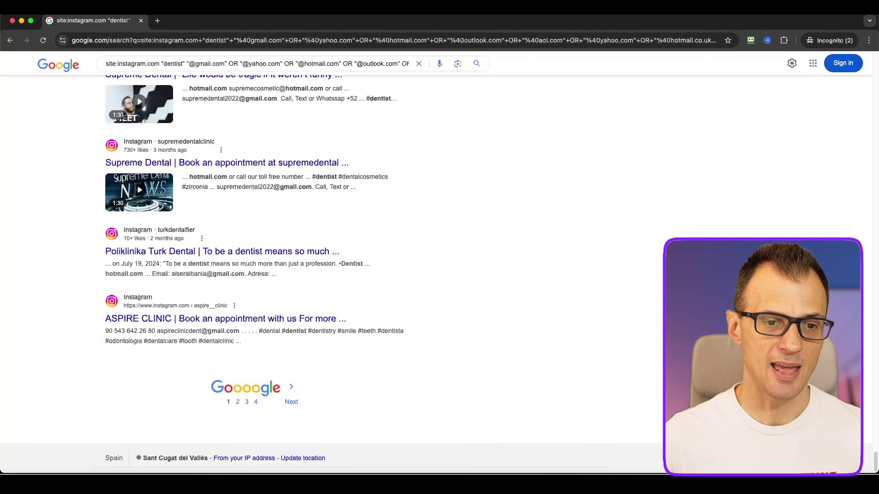
{"action": "left_click", "coordinate": [256, 402]}
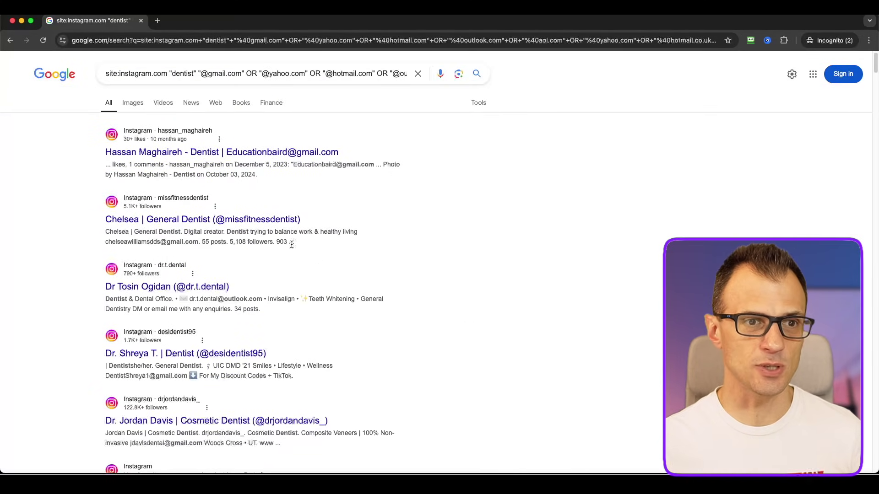
- Select all the listings on the first results page, from the first to the last, and copy them
{"action": "left_click_drag", "start_coordinate": [83, 133], "coordinate": [175, 375]}
{"action": "scroll", "coordinate": [119, 165], "scroll_direction": "down", "scroll_amount": 10}
{"action": "scroll", "coordinate": [206, 274], "scroll_direction": "down", "scroll_amount": 15}
{"action": "scroll", "coordinate": [259, 352], "scroll_direction": "down", "scroll_amount": 10}
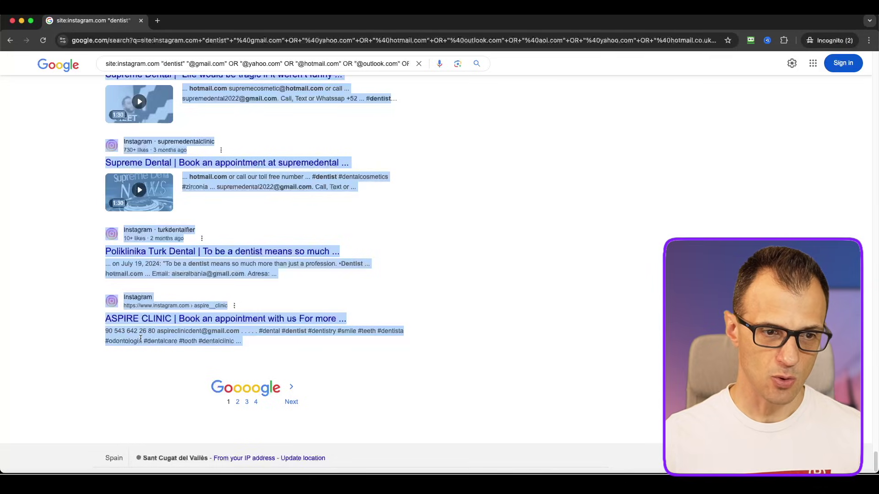
{"action": "right_click", "coordinate": [141, 339]}
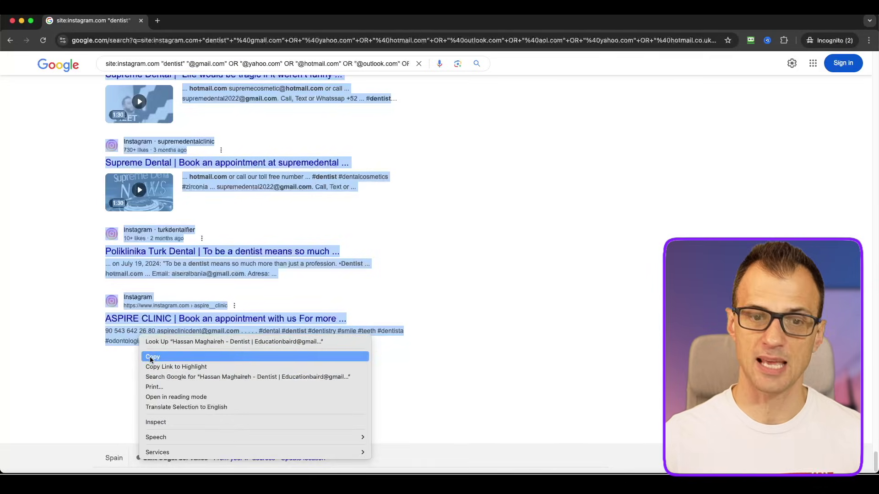
{"action": "left_click", "coordinate": [151, 357]}
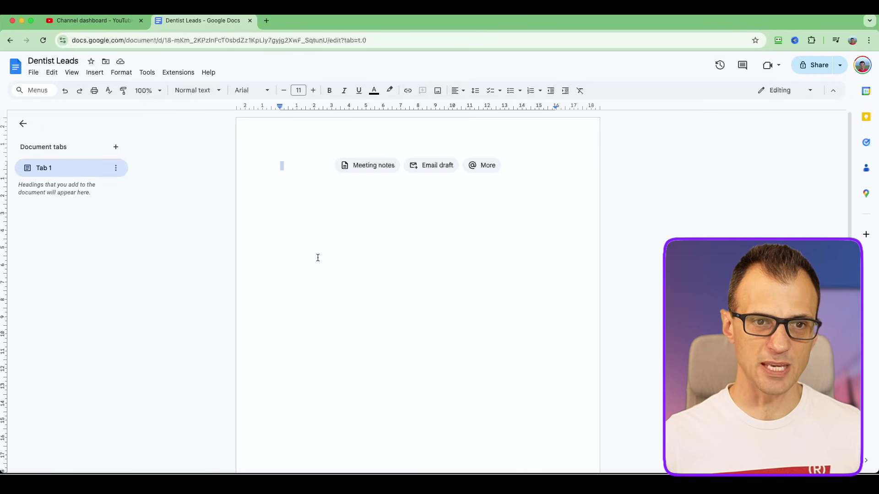
- Switch to the Dentist Leads document in Google Docs and paste the copied search results into it
{"action": "key", "text": "super+v"}
{"action": "scroll", "coordinate": [659, 308], "scroll_direction": "up", "scroll_amount": 10}
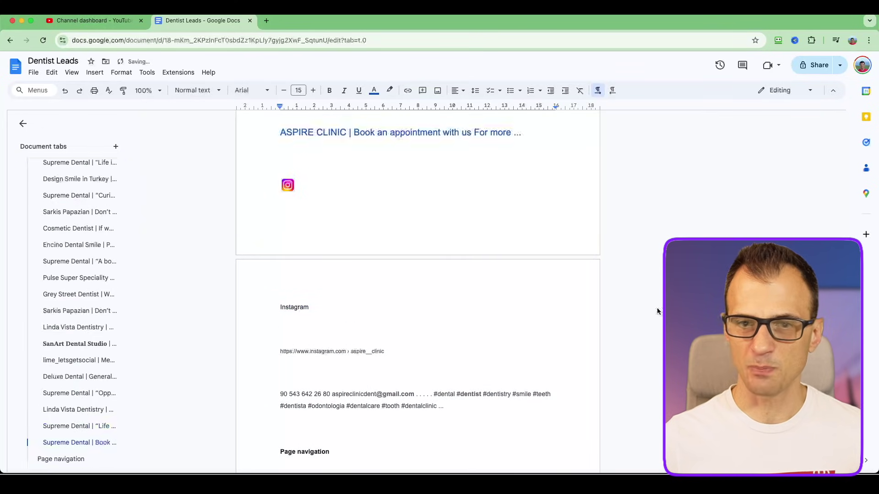
{"action": "left_click_drag", "start_coordinate": [843, 440], "coordinate": [849, 178]}
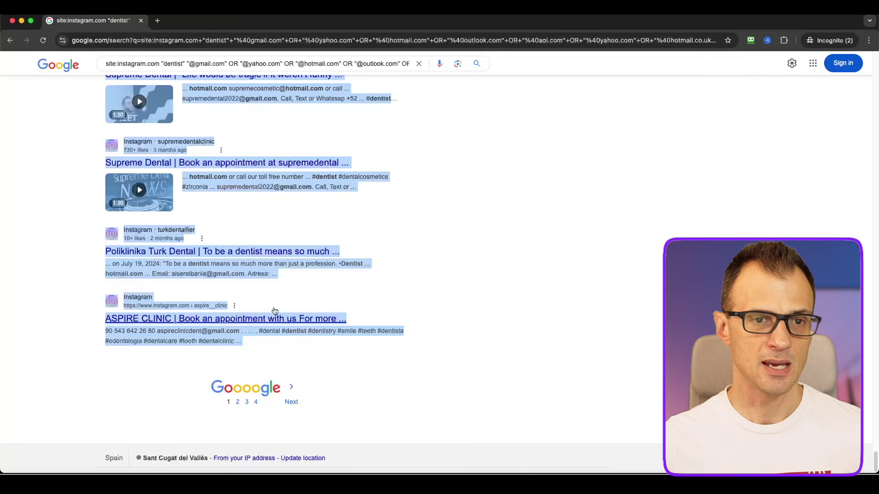
- Return to the Google search, select all the listings on the second results page and move on to the following page
{"action": "left_click", "coordinate": [448, 378]}
{"action": "left_click", "coordinate": [292, 401]}
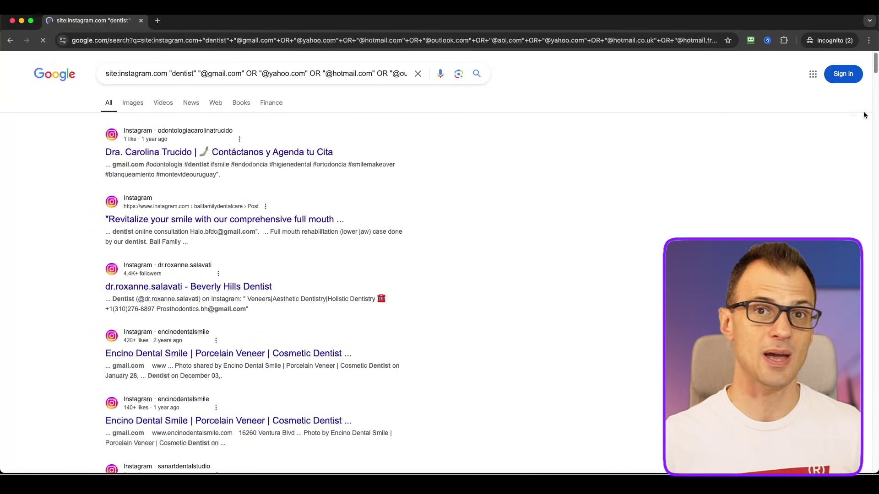
{"action": "left_click_drag", "start_coordinate": [87, 119], "coordinate": [191, 365]}
{"action": "scroll", "coordinate": [257, 275], "scroll_direction": "down", "scroll_amount": 10}
{"action": "scroll", "coordinate": [292, 364], "scroll_direction": "down", "scroll_amount": 15}
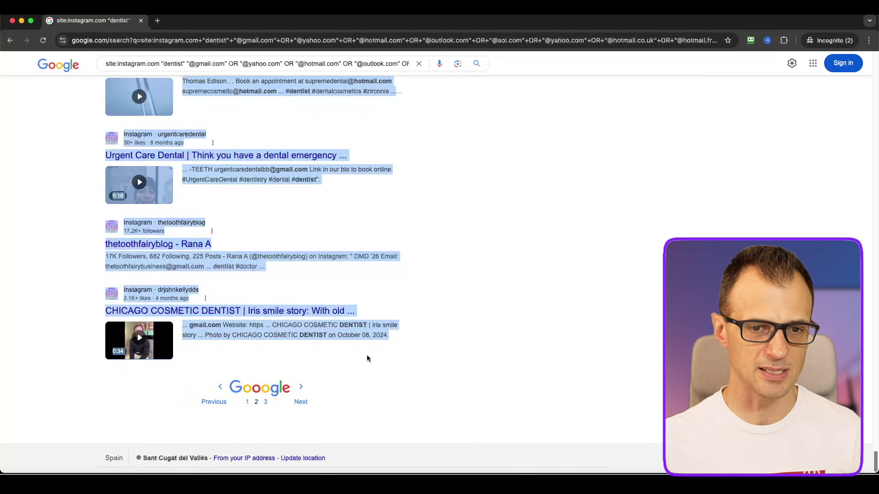
{"action": "left_click", "coordinate": [299, 403]}
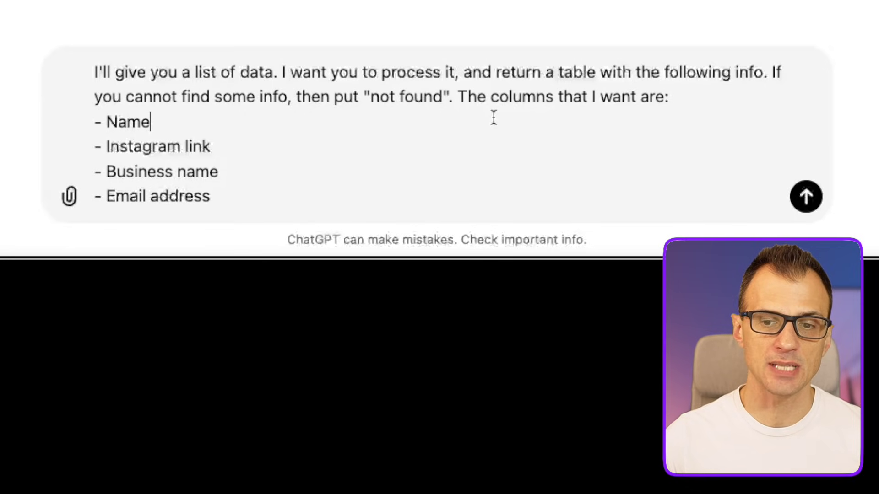
- Send ChatGPT the prompt to process the data into a table with Name, Instagram link, Business name and Email address columns
{"action": "left_click_drag", "start_coordinate": [101, 122], "coordinate": [235, 207]}
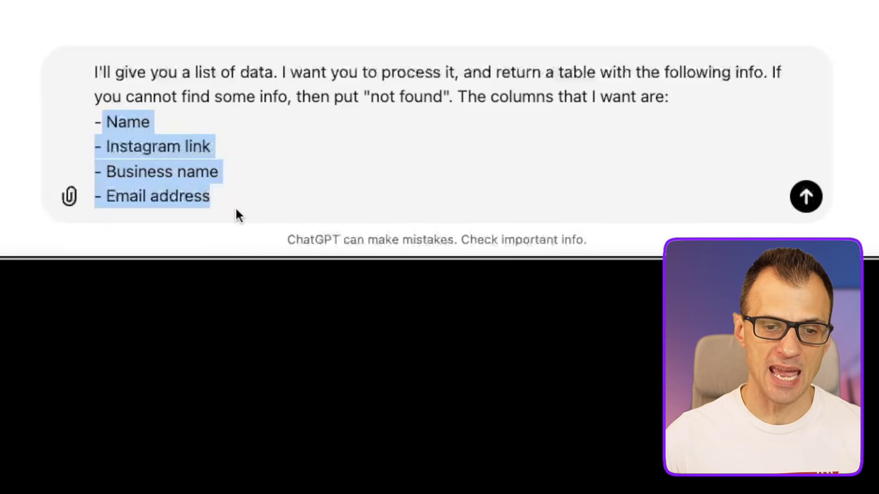
{"action": "left_click", "coordinate": [235, 198]}
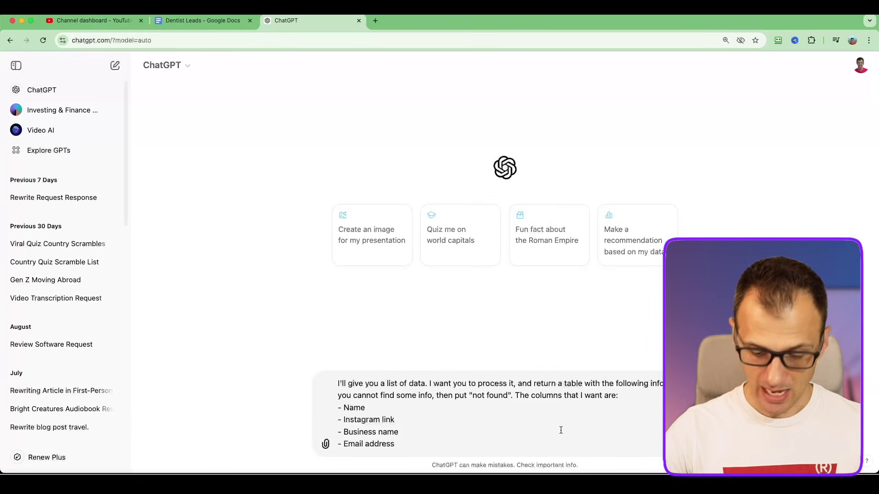
{"action": "key", "text": "Return"}
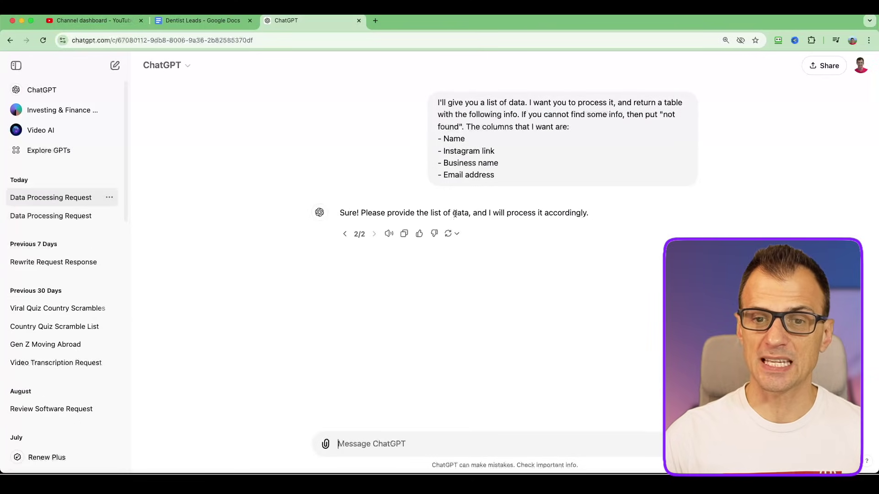
- Switch back to the Dentist Leads document and look through the pasted listings
{"action": "left_click", "coordinate": [183, 20]}
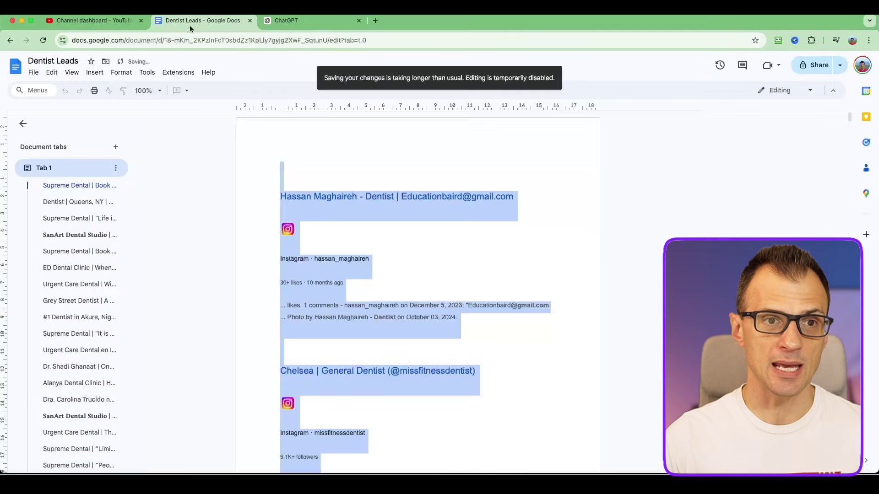
{"action": "scroll", "coordinate": [565, 237], "scroll_direction": "down", "scroll_amount": 20}
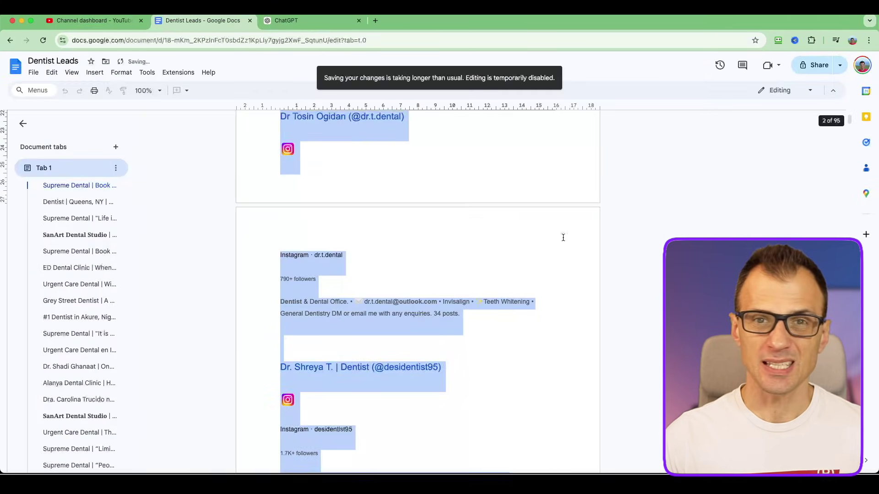
{"action": "scroll", "coordinate": [540, 256], "scroll_direction": "down", "scroll_amount": 20}
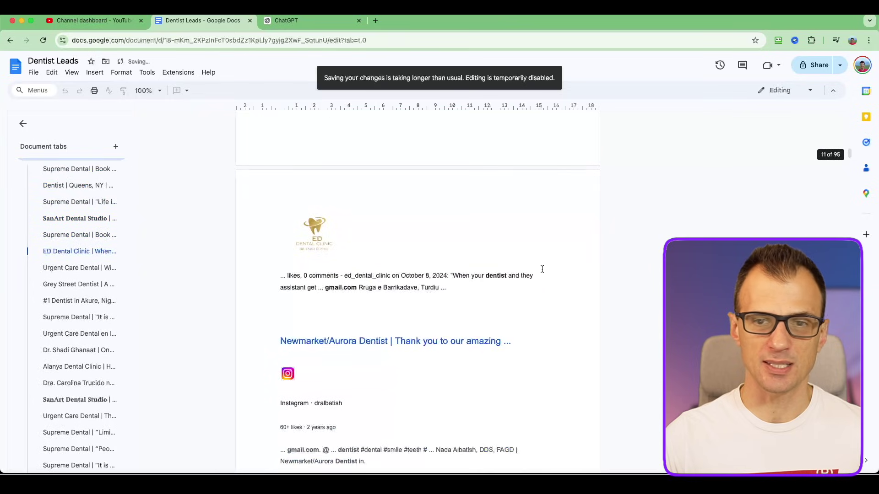
- Copy the selected listings in the Dentist Leads document, ending with the Supreme Dental appointment listing above Alma Polyclinic
{"action": "scroll", "coordinate": [486, 284], "scroll_direction": "down", "scroll_amount": 6}
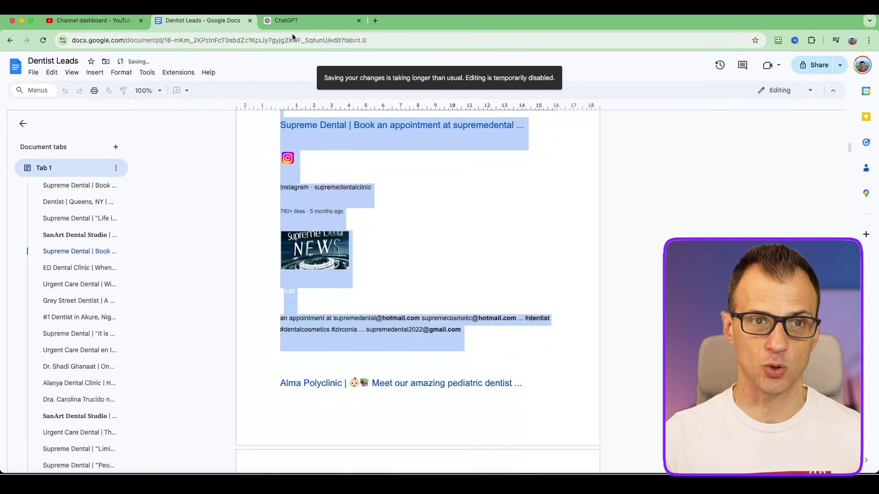
{"action": "left_click", "coordinate": [293, 21]}
{"action": "key", "text": "ctrl+shift+Tab"}
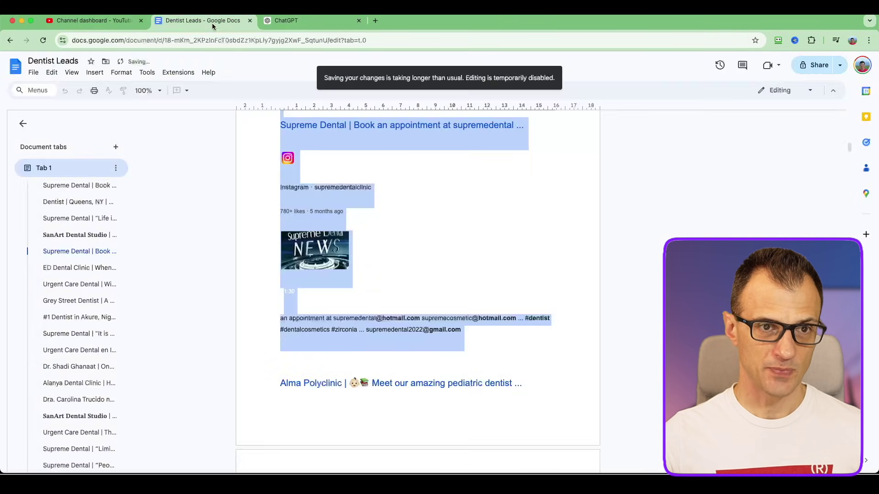
{"action": "right_click", "coordinate": [377, 349]}
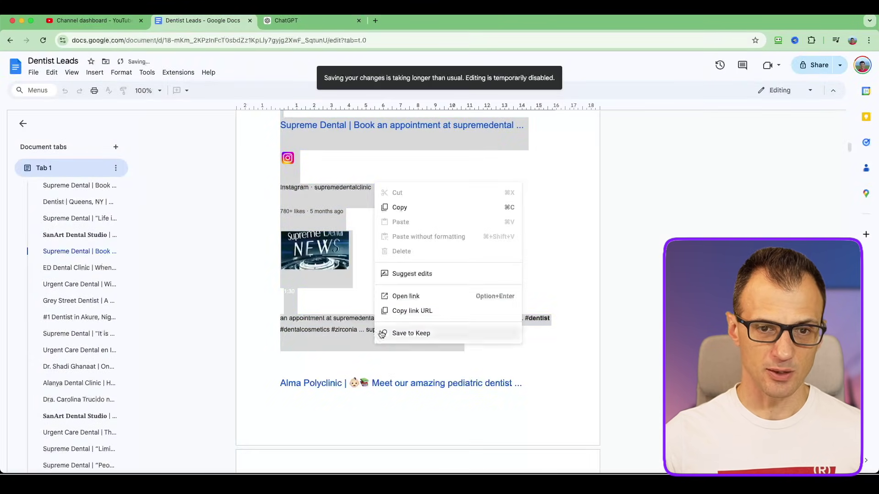
{"action": "left_click", "coordinate": [403, 207]}
- Switch to ChatGPT, paste the copied listings into the conversation and send them for processing into the table
{"action": "key", "text": "ctrl+Tab"}
{"action": "right_click", "coordinate": [352, 443]}
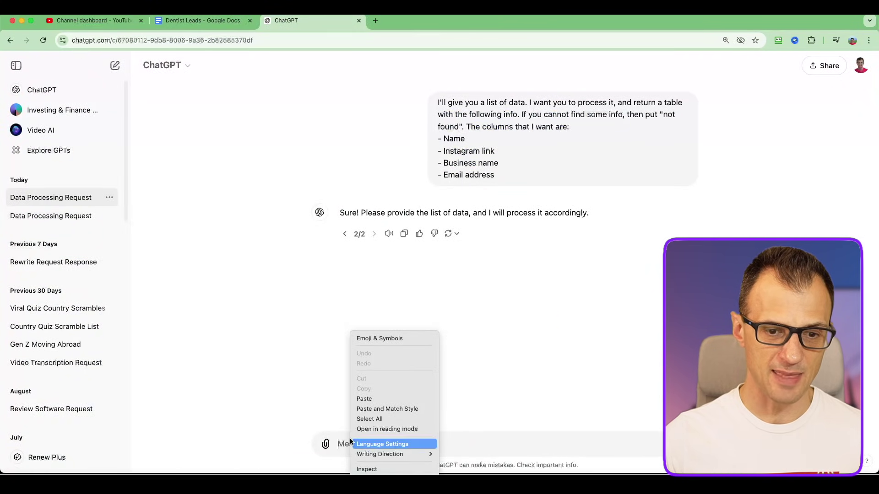
{"action": "left_click", "coordinate": [364, 399]}
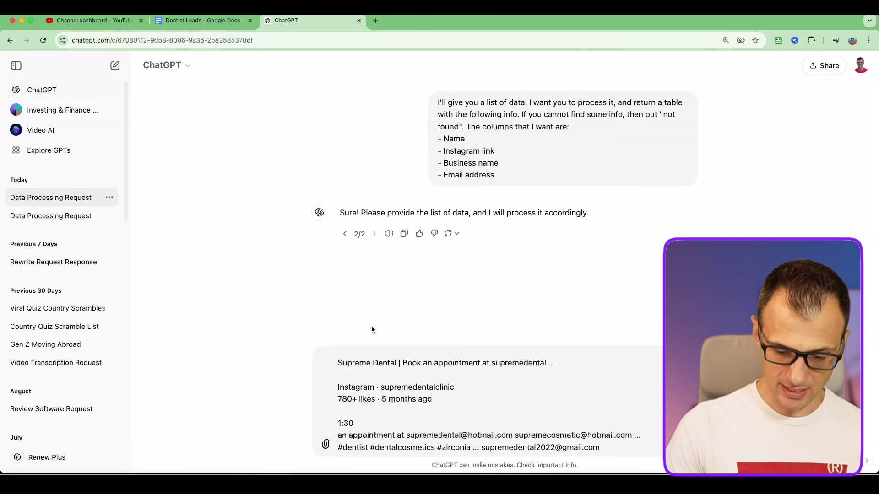
{"action": "key", "text": "Return"}
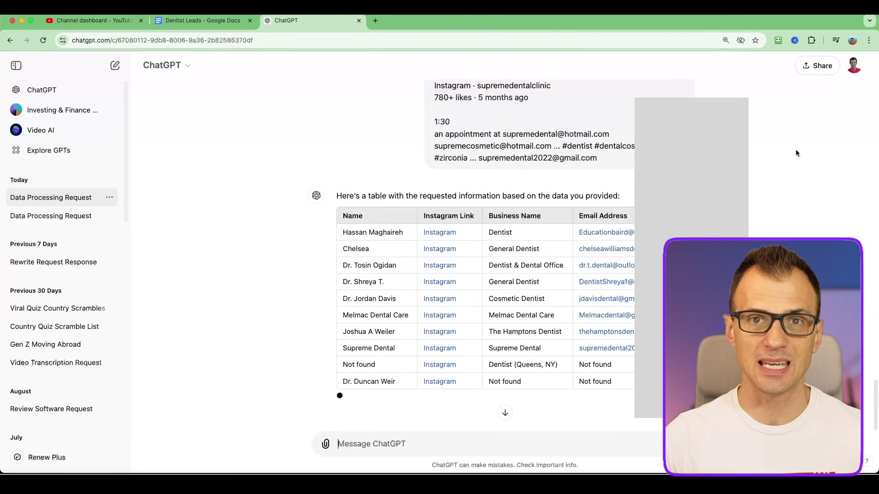
- Switch back to the Dentist Leads document and begin the selection of the next batch at the Alma Polyclinic listing
{"action": "left_click", "coordinate": [192, 20]}
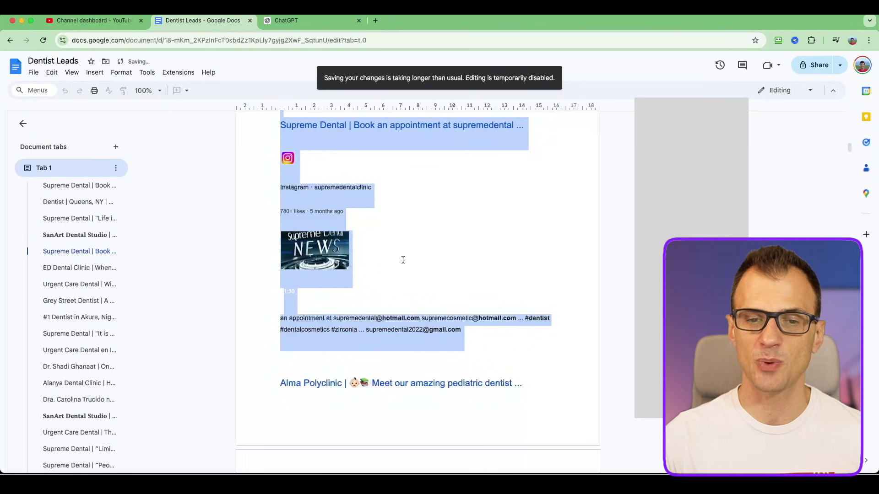
{"action": "left_click", "coordinate": [291, 369]}
{"action": "key", "text": "shift+Down"}
{"action": "key", "text": "shift+Down"}
{"action": "scroll", "coordinate": [290, 366], "scroll_direction": "down", "scroll_amount": 3}
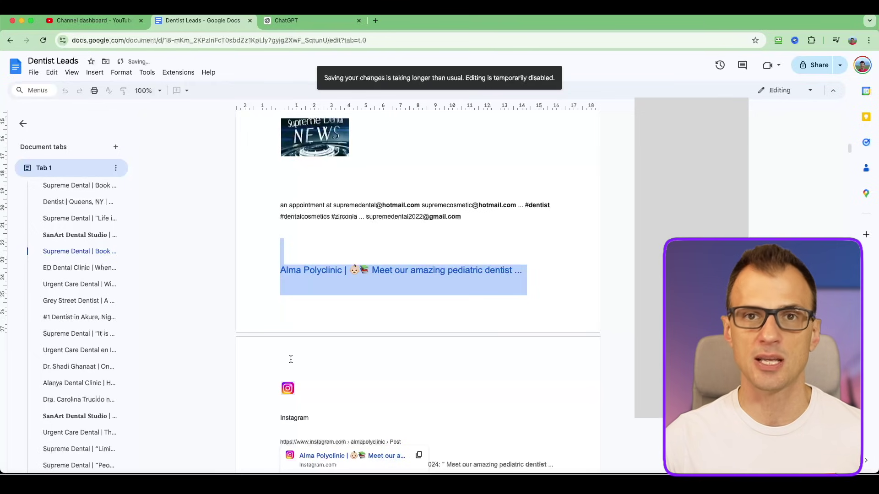
- Send ChatGPT a message asking it to process some more pasted data and return to the Dentist Leads document
{"action": "key", "text": "ctrl+Tab"}
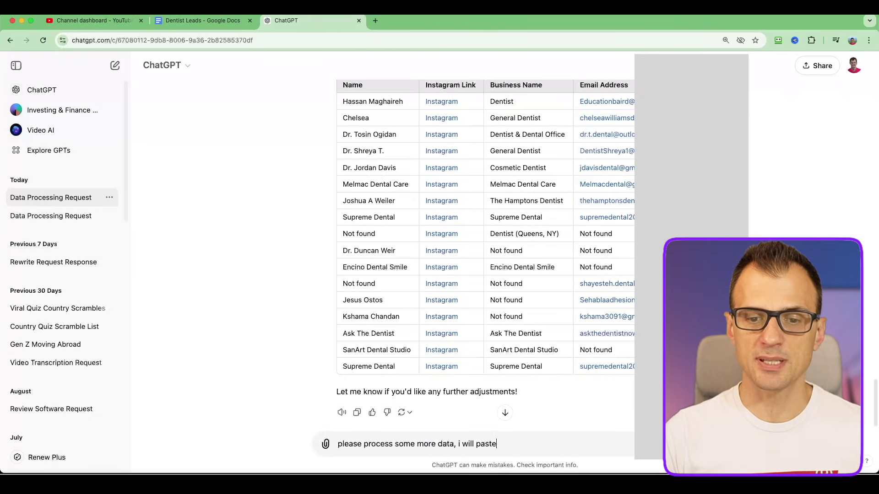
{"action": "key", "text": "Return"}
{"action": "key", "text": "ctrl+shift+Tab"}
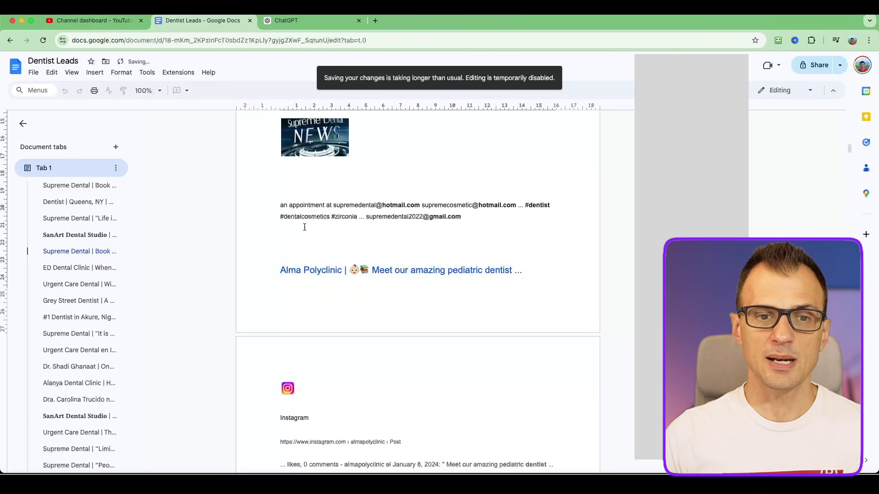
- Copy the listings from Alma Polyclinic through the jmdentalgroup Happy Father's Day post and submit them to ChatGPT
{"action": "scroll", "coordinate": [307, 263], "scroll_direction": "down", "scroll_amount": 20}
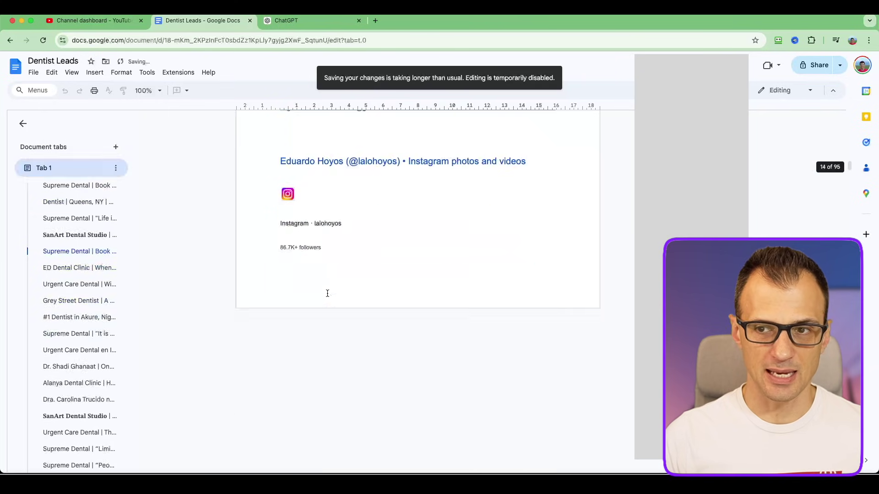
{"action": "scroll", "coordinate": [332, 304], "scroll_direction": "down", "scroll_amount": 2}
{"action": "left_click_drag", "start_coordinate": [332, 304], "coordinate": [472, 393]}
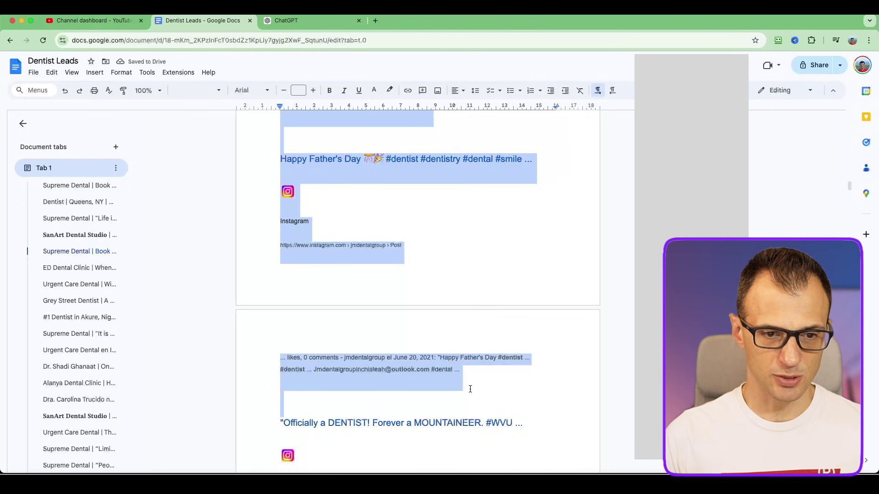
{"action": "left_click", "coordinate": [295, 24]}
{"action": "key", "text": "super+v"}
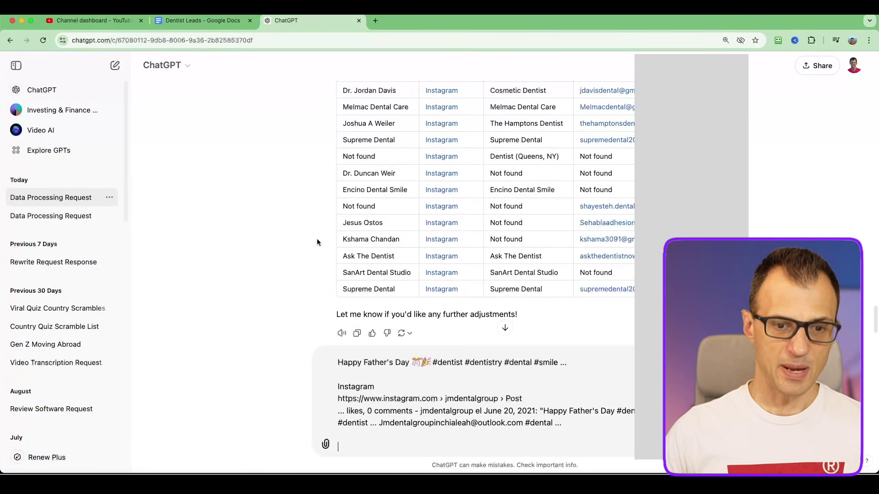
{"action": "key", "text": "Return"}
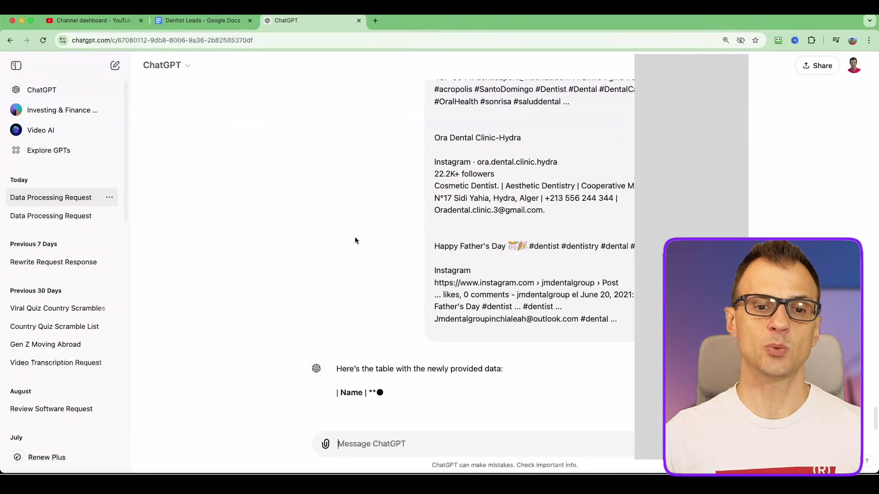
- Go back to the first results table in the ChatGPT conversation and copy all its rows below the header
{"action": "scroll", "coordinate": [325, 265], "scroll_direction": "up", "scroll_amount": 20}
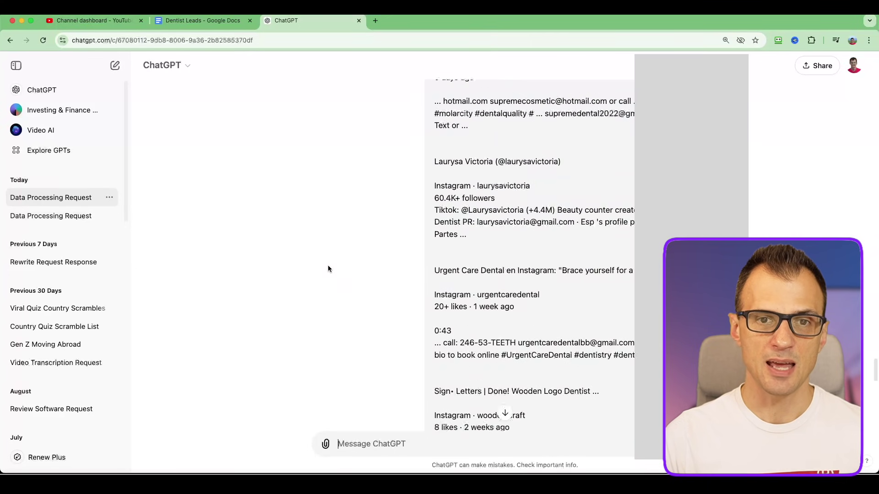
{"action": "scroll", "coordinate": [334, 263], "scroll_direction": "up", "scroll_amount": 10}
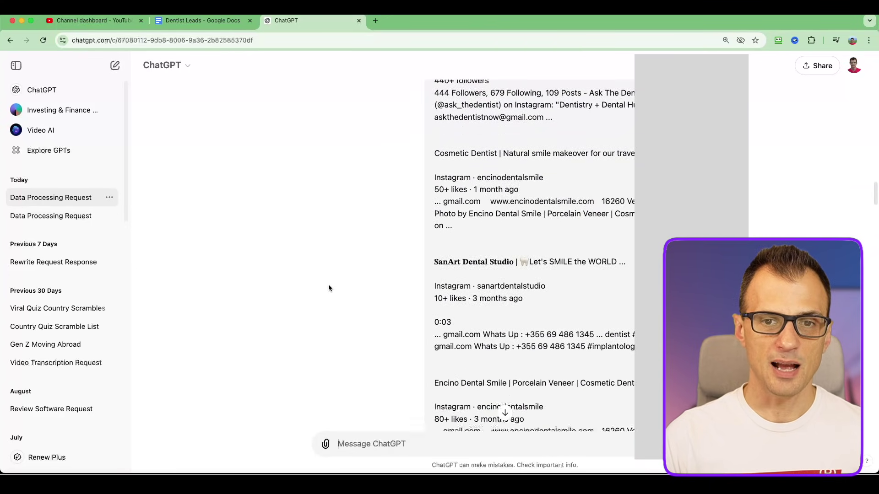
{"action": "scroll", "coordinate": [328, 285], "scroll_direction": "down", "scroll_amount": 10}
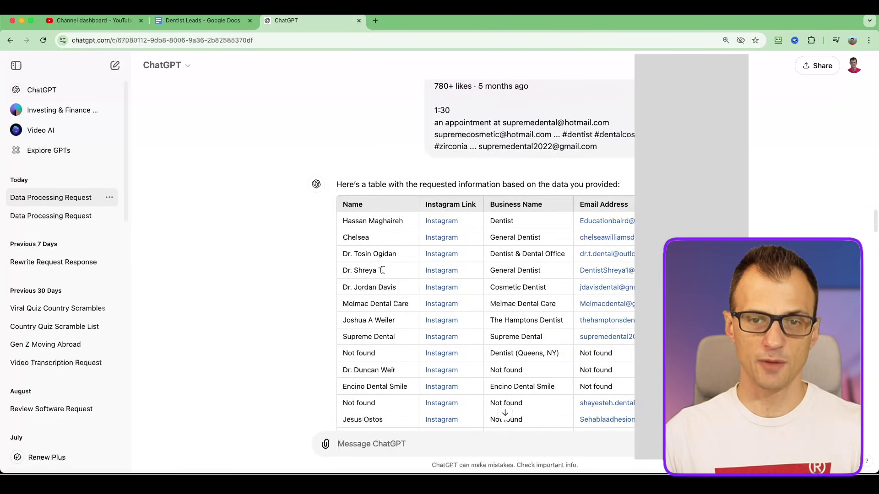
{"action": "scroll", "coordinate": [355, 265], "scroll_direction": "up", "scroll_amount": 3}
{"action": "scroll", "coordinate": [348, 238], "scroll_direction": "down", "scroll_amount": 2}
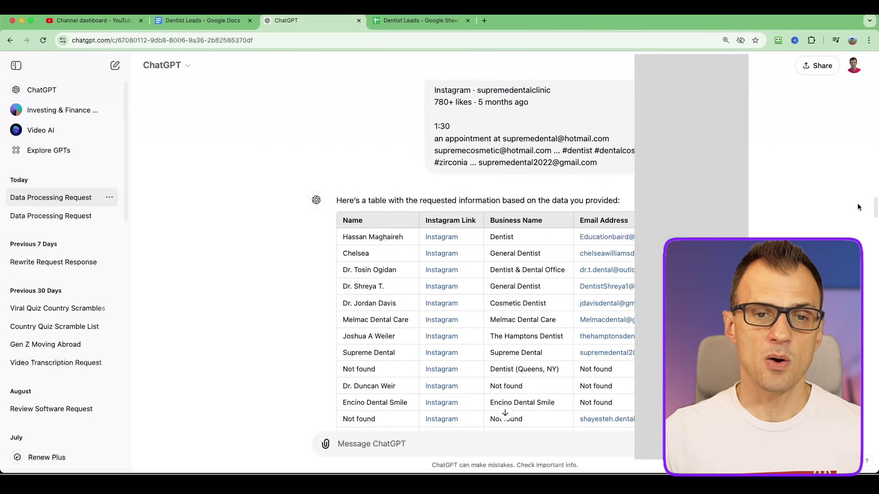
{"action": "left_click_drag", "start_coordinate": [341, 237], "coordinate": [627, 218]}
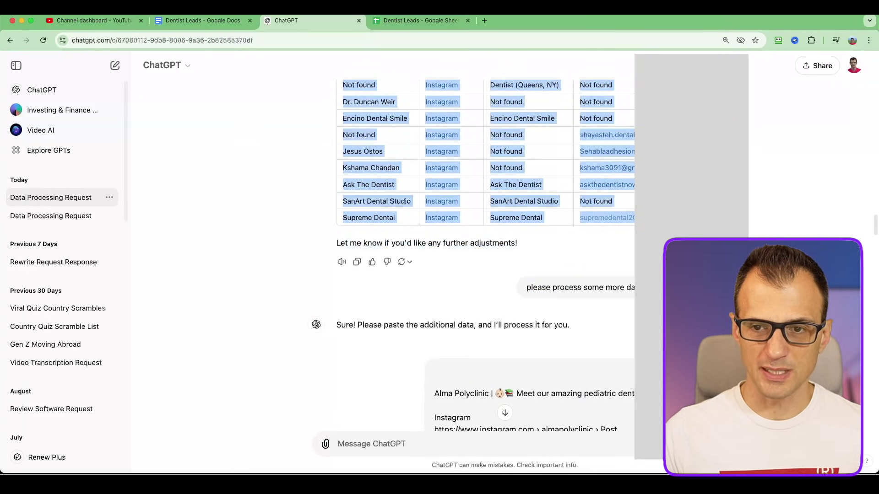
- Switch to the Dentist Leads spreadsheet in Google Sheets and paste the copied rows from cell A2, below the column headers
{"action": "left_click", "coordinate": [399, 23]}
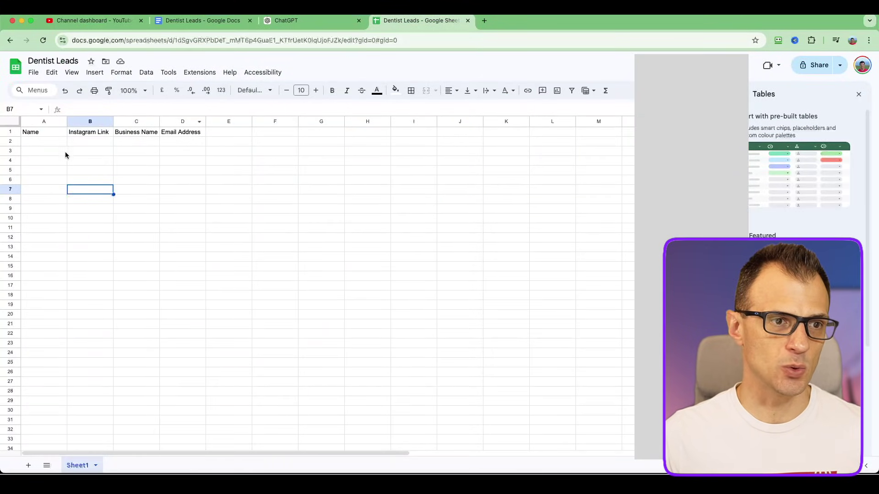
{"action": "left_click", "coordinate": [48, 133]}
{"action": "key", "text": "Tab"}
{"action": "key", "text": "Tab"}
{"action": "key", "text": "Tab"}
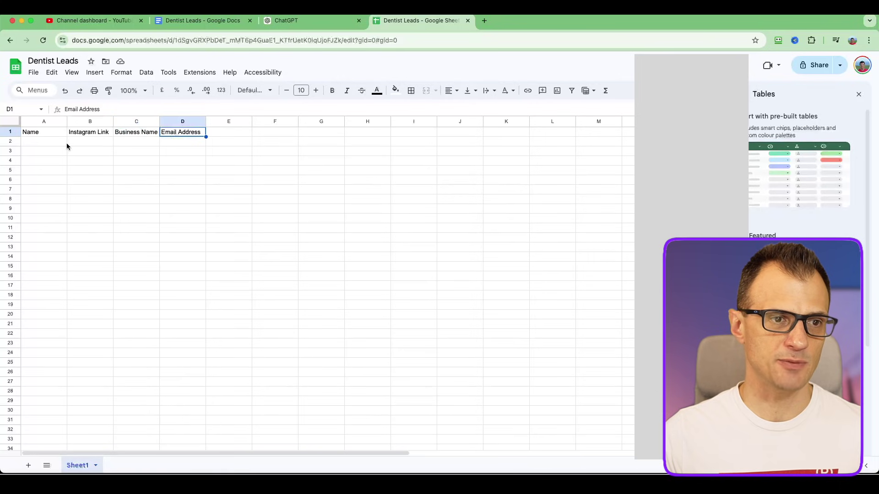
{"action": "key", "text": "Return"}
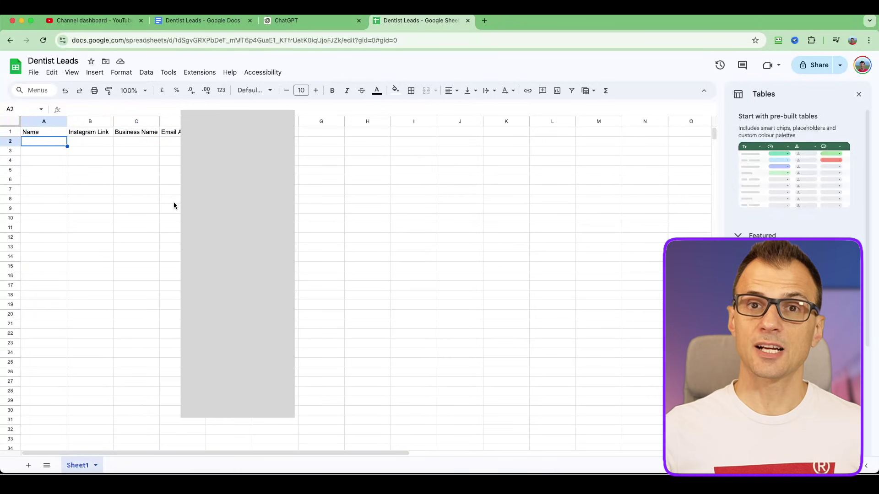
{"action": "key", "text": "ctrl+v"}
{"action": "left_click", "coordinate": [50, 153]}
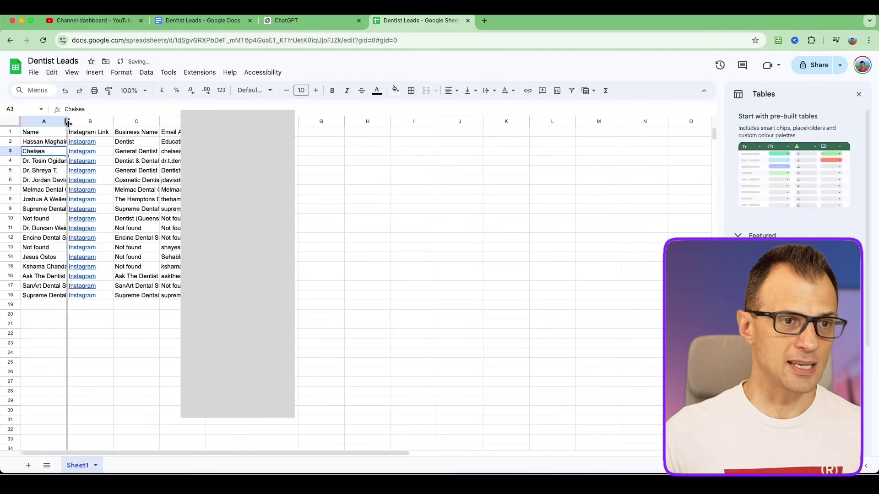
- Copy the rows of ChatGPT's second results table and paste them into the Dentist Leads spreadsheet starting at cell A19
{"action": "left_click", "coordinate": [290, 21]}
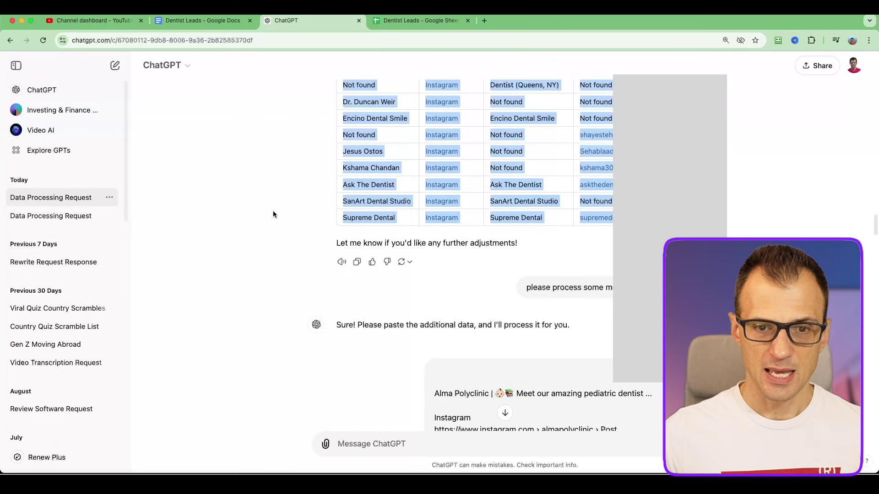
{"action": "scroll", "coordinate": [273, 211], "scroll_direction": "down", "scroll_amount": 15}
{"action": "scroll", "coordinate": [264, 259], "scroll_direction": "down", "scroll_amount": 10}
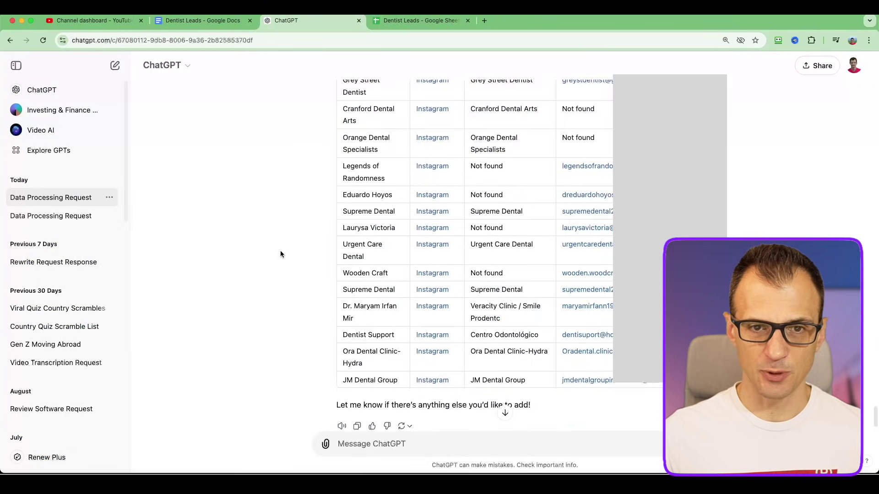
{"action": "scroll", "coordinate": [280, 251], "scroll_direction": "up", "scroll_amount": 6}
{"action": "left_click_drag", "start_coordinate": [350, 149], "coordinate": [595, 174]}
{"action": "key", "text": "ctrl+Tab"}
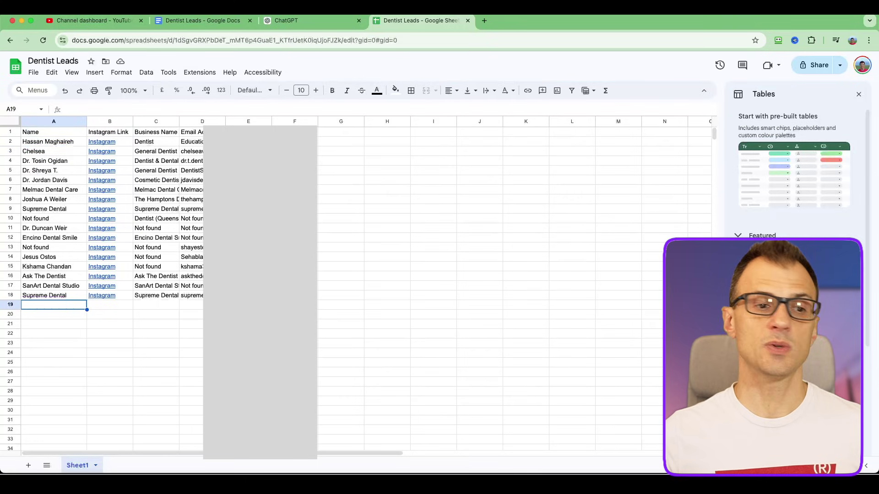
{"action": "key", "text": "ctrl+v"}
{"action": "scroll", "coordinate": [56, 349], "scroll_direction": "down", "scroll_amount": 10}
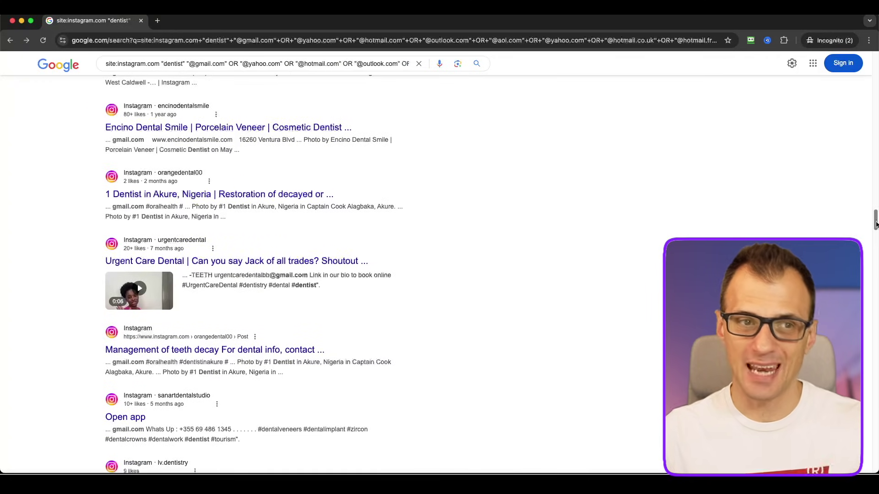
- Change the Google dentist search to site:facebook.com, run it and look through the Facebook results
{"action": "left_click_drag", "start_coordinate": [875, 224], "coordinate": [871, 51]}
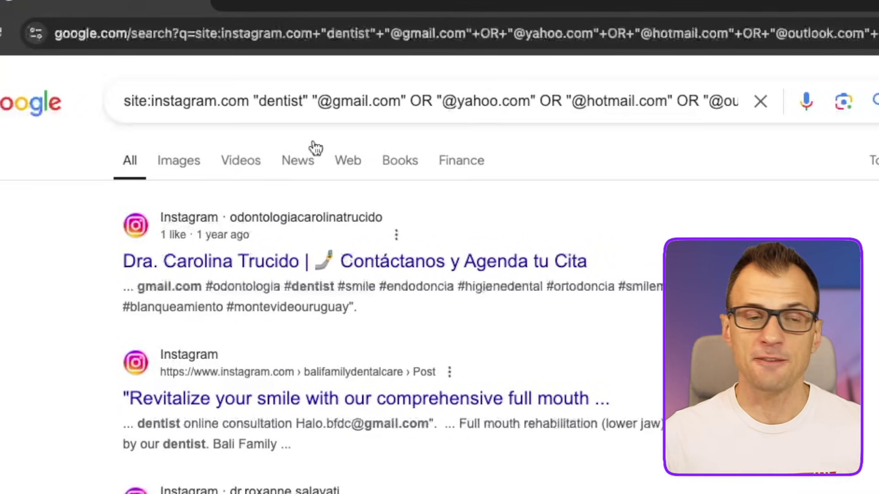
{"action": "left_click", "coordinate": [141, 74]}
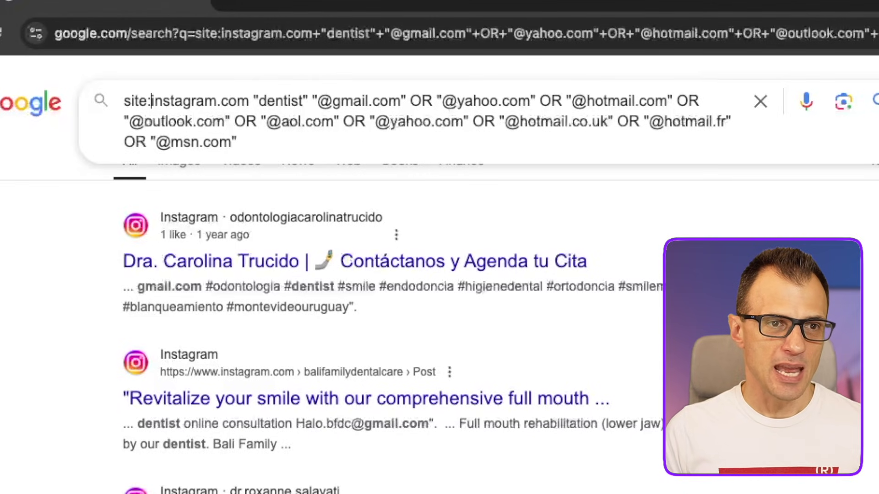
{"action": "key", "text": "alt+shift+Right"}
{"action": "type", "text": "facebook"}
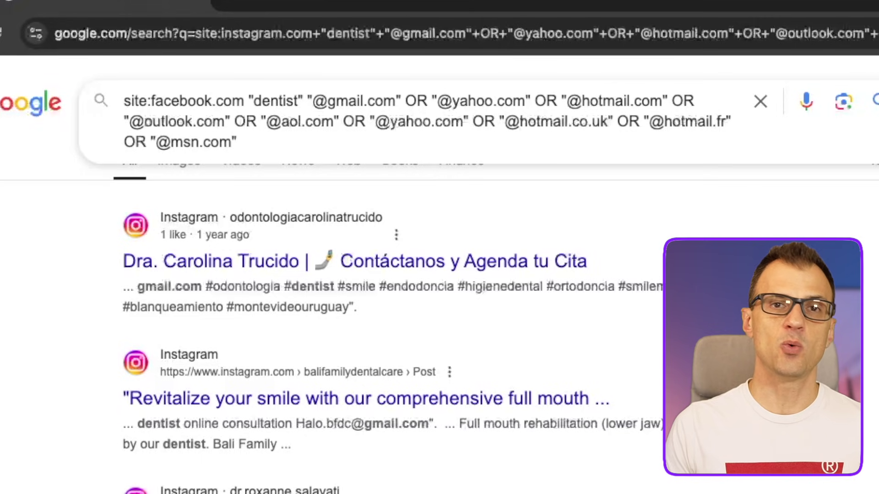
{"action": "key", "text": "Return"}
{"action": "scroll", "coordinate": [866, 142], "scroll_direction": "down", "scroll_amount": 10}
{"action": "left_click_drag", "start_coordinate": [866, 142], "coordinate": [869, 473]}
{"action": "scroll", "coordinate": [844, 139], "scroll_direction": "up", "scroll_amount": 20}
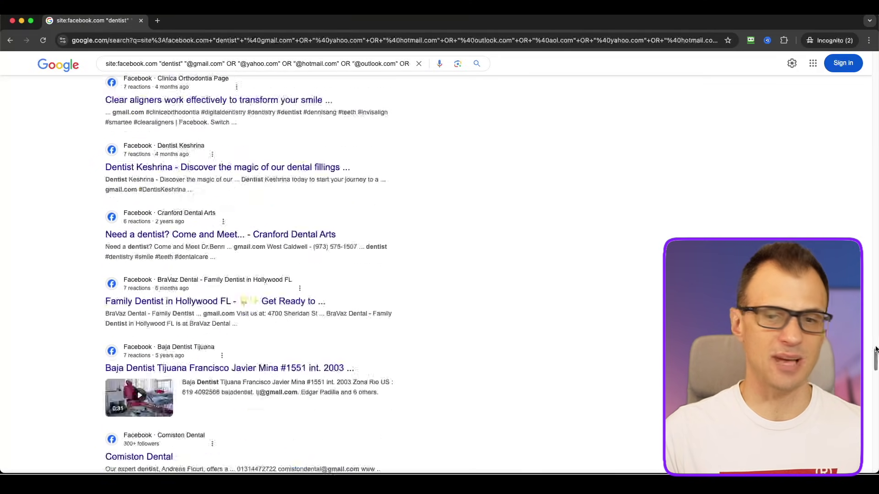
{"action": "scroll", "coordinate": [845, 138], "scroll_direction": "up", "scroll_amount": 2}
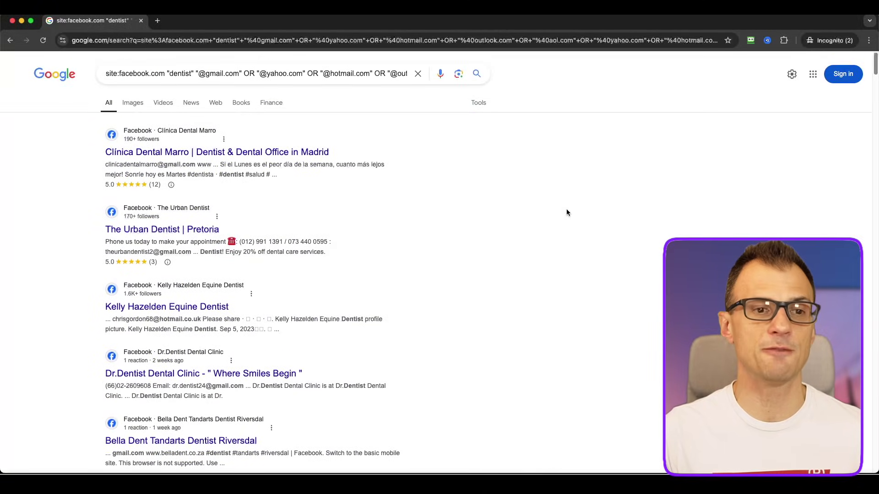
- Change the site in the Google dentist search to linkedin.com, run it and look through the results
{"action": "left_click", "coordinate": [146, 73]}
{"action": "key", "text": "BackSpace"}
{"action": "key", "text": "BackSpace"}
{"action": "key", "text": "BackSpace"}
{"action": "key", "text": "BackSpace"}
{"action": "key", "text": "BackSpace"}
{"action": "key", "text": "BackSpace"}
{"action": "key", "text": "BackSpace"}
{"action": "key", "text": "BackSpace"}
{"action": "type", "text": "linkedin"}
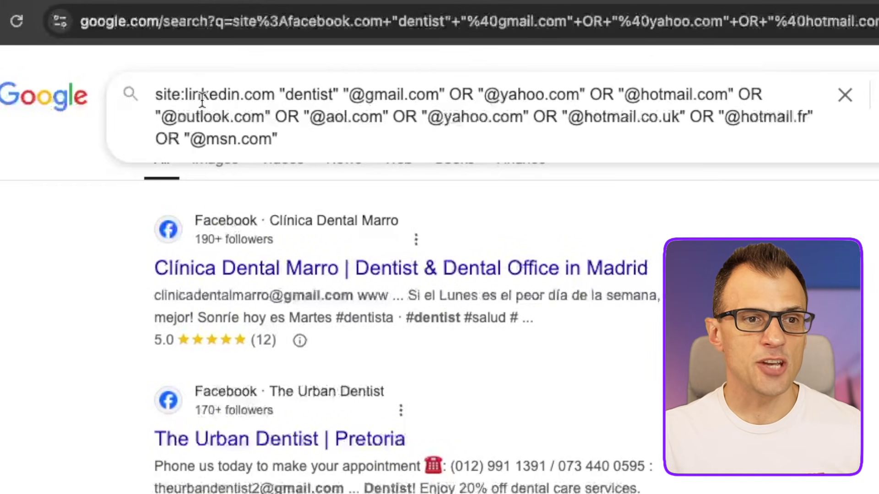
{"action": "left_click_drag", "start_coordinate": [275, 94], "coordinate": [191, 93]}
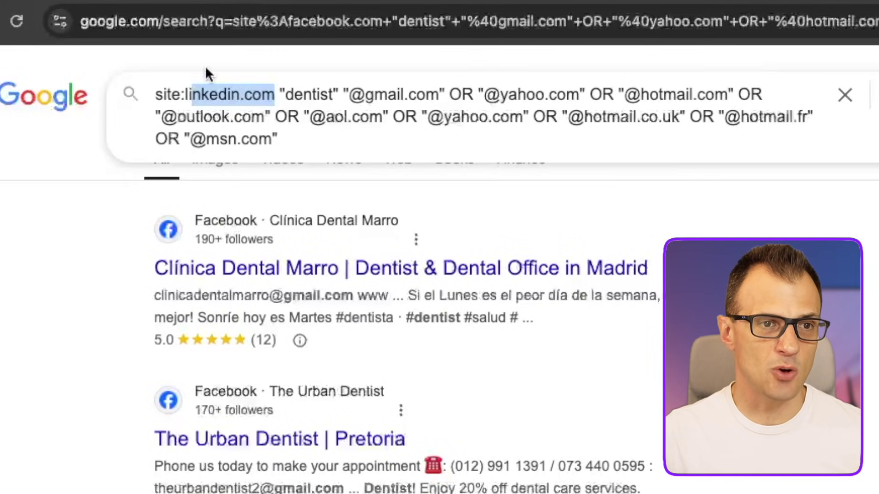
{"action": "key", "text": "Return"}
{"action": "scroll", "coordinate": [875, 97], "scroll_direction": "down", "scroll_amount": 5}
{"action": "scroll", "coordinate": [581, 275], "scroll_direction": "up", "scroll_amount": 5}
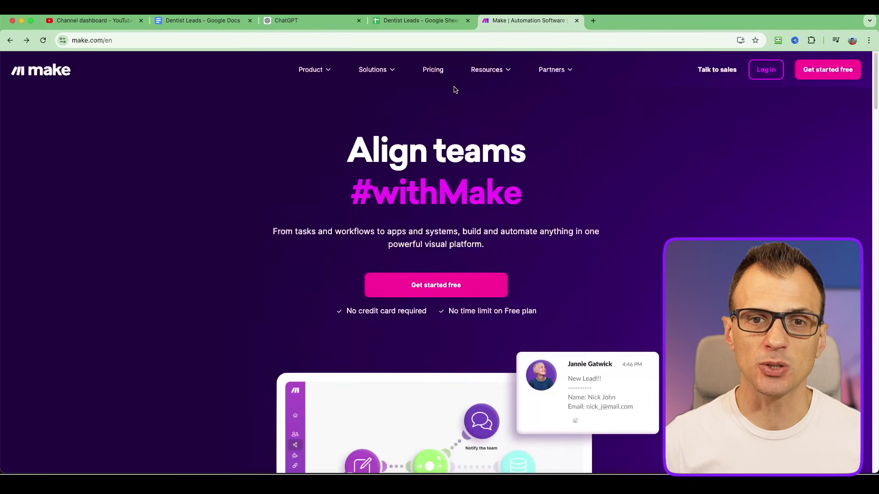
- Open Make's pricing page and review the annual plans, focusing on the Free plan
{"action": "left_click", "coordinate": [433, 70]}
{"action": "scroll", "coordinate": [279, 233], "scroll_direction": "down", "scroll_amount": 3}
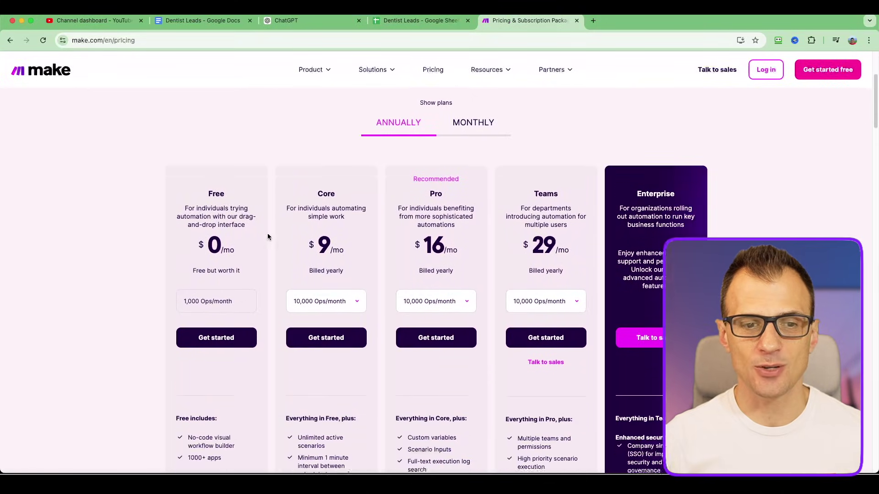
{"action": "scroll", "coordinate": [267, 236], "scroll_direction": "down", "scroll_amount": 1}
{"action": "left_click_drag", "start_coordinate": [169, 169], "coordinate": [255, 333]}
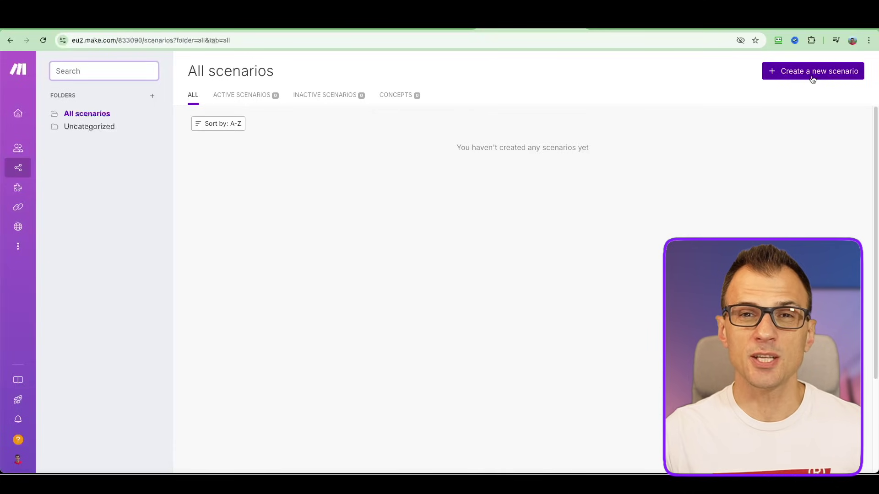
- Create a new scenario in Make and add the Google Sheets Watch New Rows module as its trigger
{"action": "left_click", "coordinate": [824, 72]}
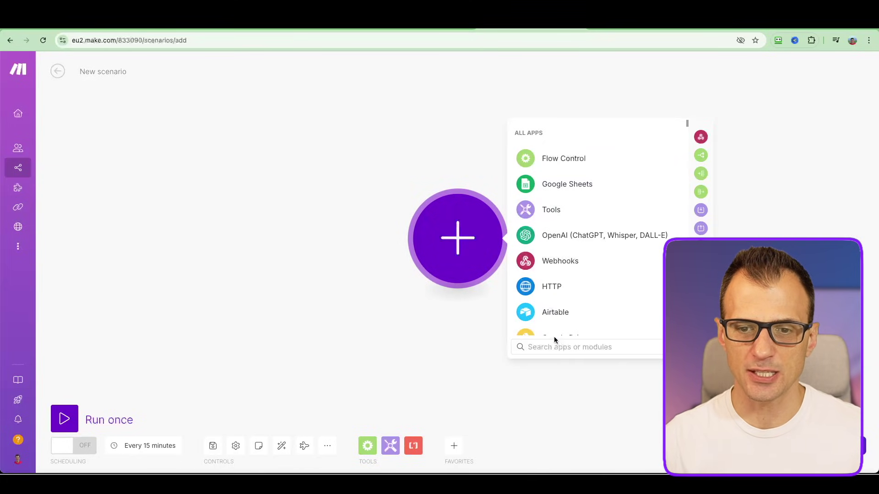
{"action": "type", "text": "google"}
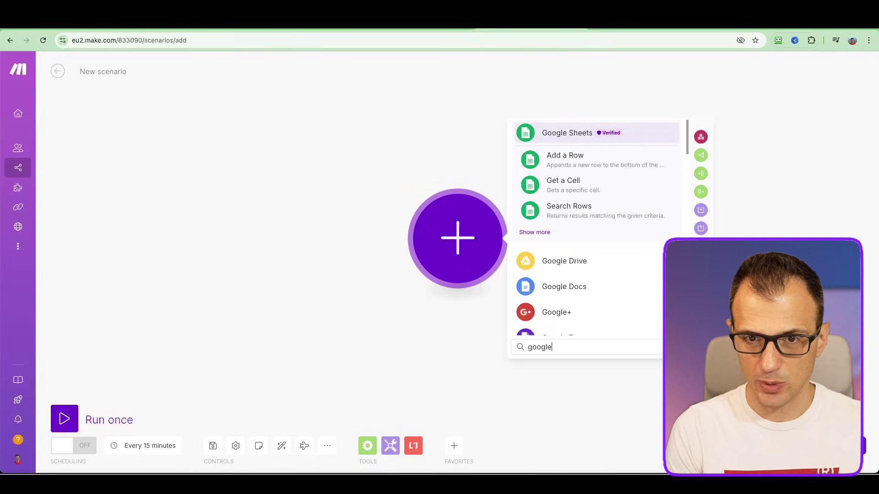
{"action": "type", "text": " sheets"}
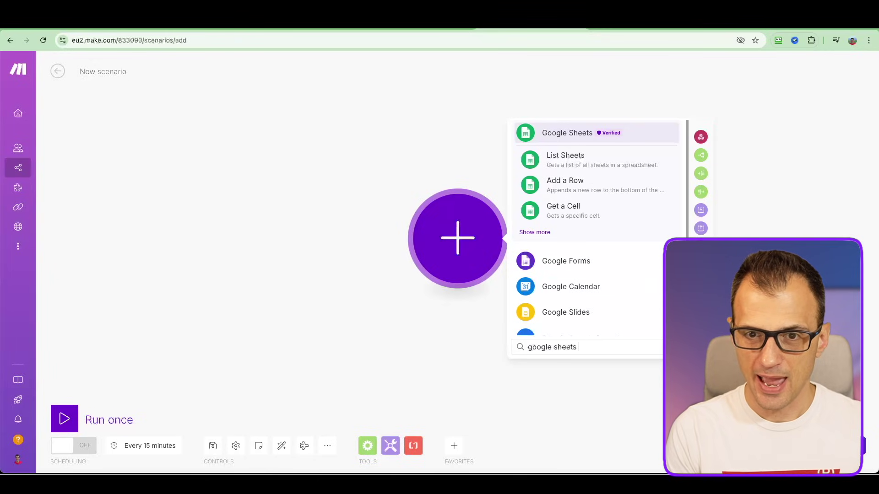
{"action": "type", "text": " watch"}
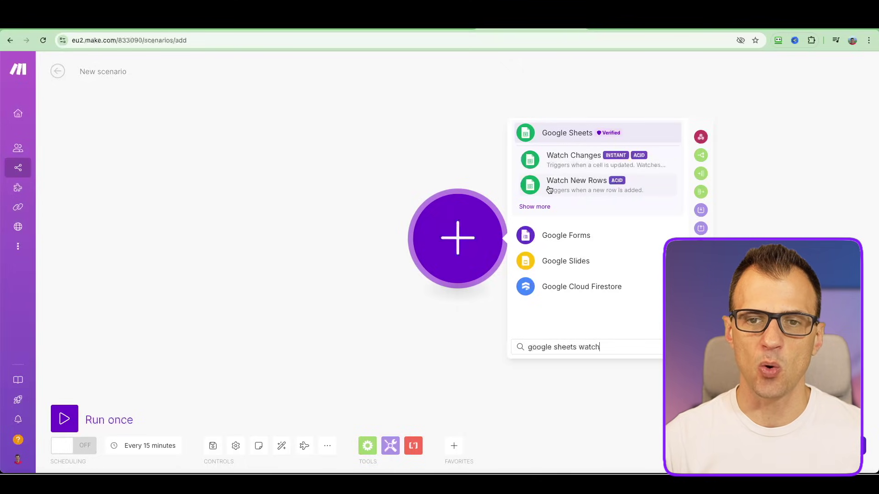
{"action": "left_click", "coordinate": [602, 189]}
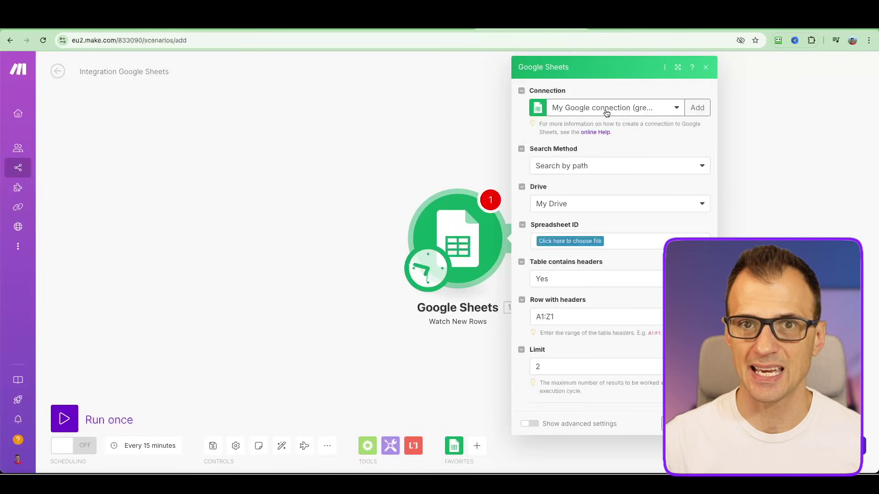
- Choose the Dentist Leads spreadsheet and its Sheet1 as the source for the Watch New Rows module
{"action": "left_click", "coordinate": [560, 246]}
{"action": "type", "text": "dent"}
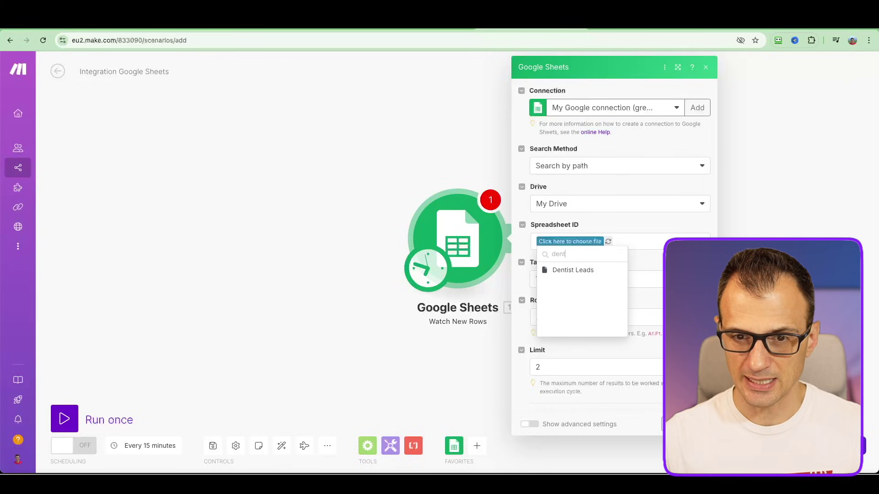
{"action": "left_click", "coordinate": [572, 270]}
{"action": "left_click", "coordinate": [585, 282]}
{"action": "left_click", "coordinate": [572, 288]}
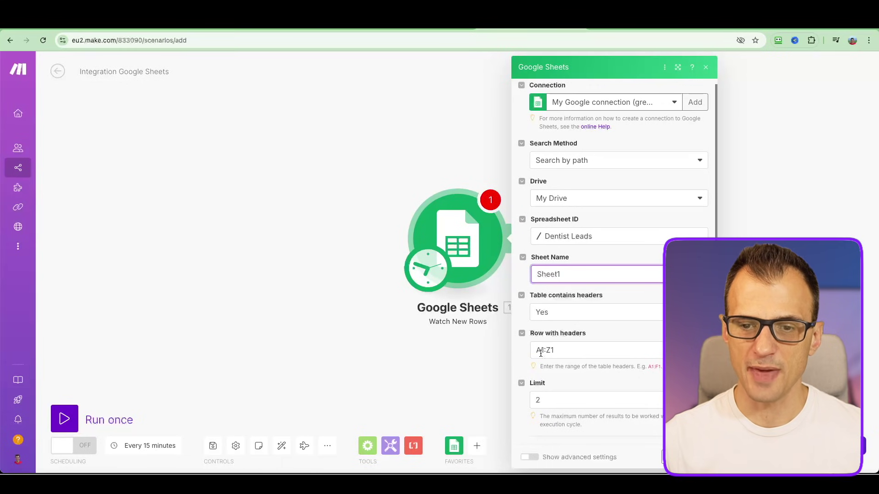
- Keep the header row range A1:Z1, set the Watch New Rows limit to 1 and confirm the module settings
{"action": "triple_click", "coordinate": [531, 350]}
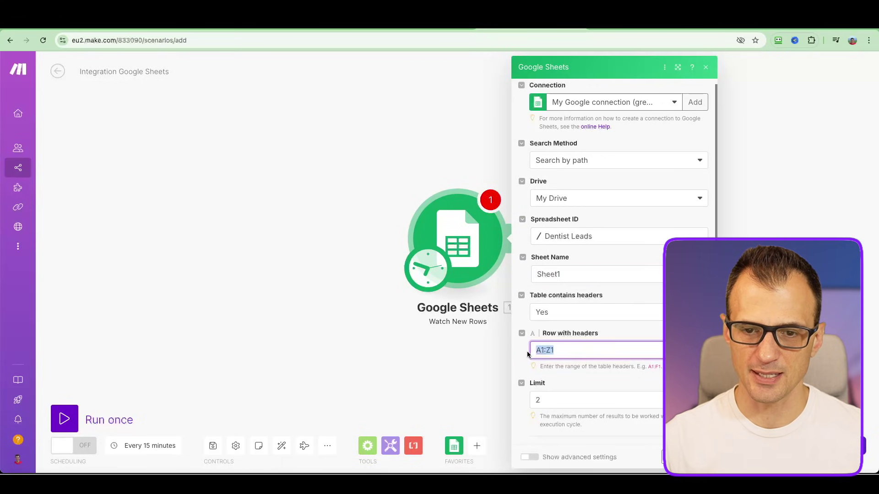
{"action": "left_click", "coordinate": [525, 350]}
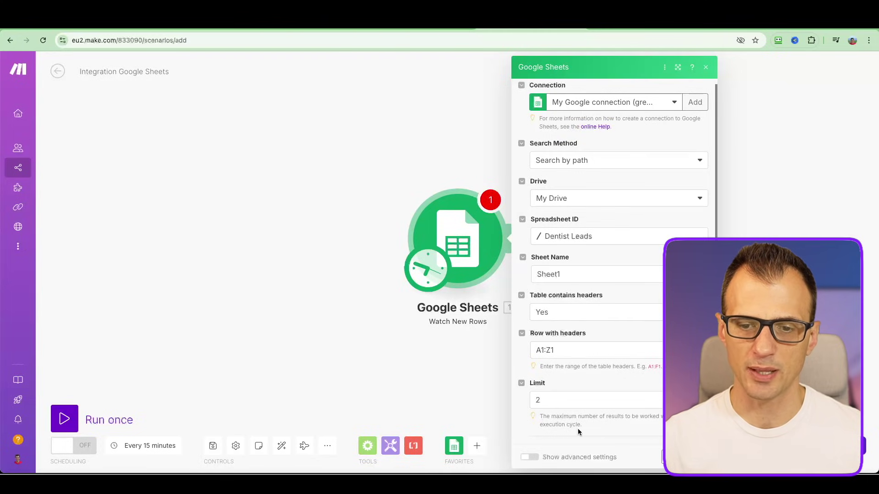
{"action": "double_click", "coordinate": [547, 403]}
{"action": "type", "text": "1"}
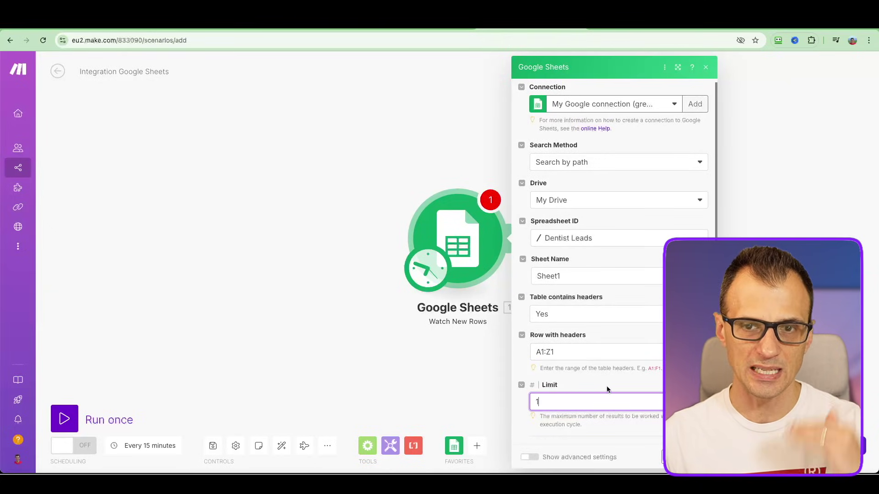
{"action": "left_click", "coordinate": [696, 457]}
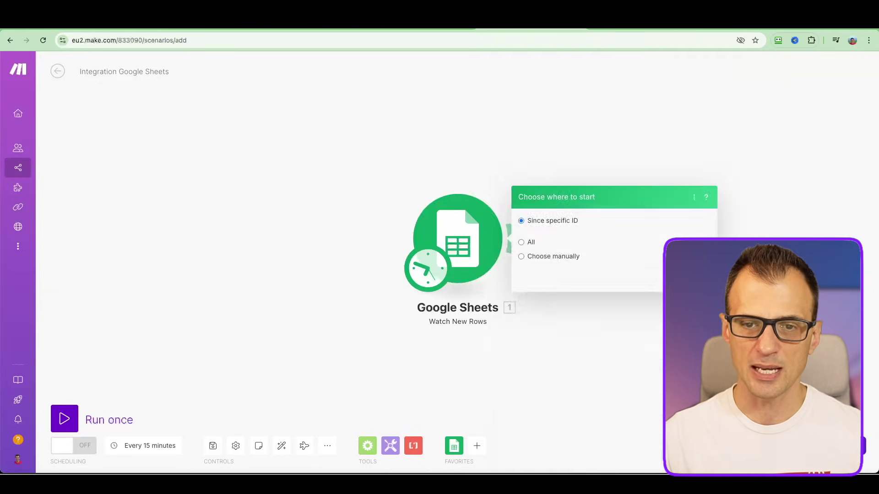
- Check the Dentist Leads sheet for its first empty row, start the trigger since specific ID 42 and save the scenario
{"action": "left_click", "coordinate": [550, 238]}
{"action": "left_click", "coordinate": [412, 21]}
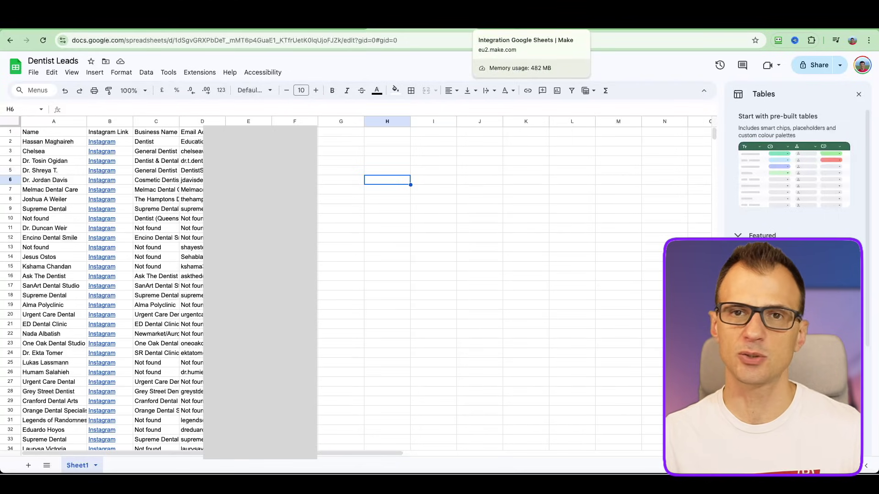
{"action": "scroll", "coordinate": [52, 249], "scroll_direction": "down", "scroll_amount": 5}
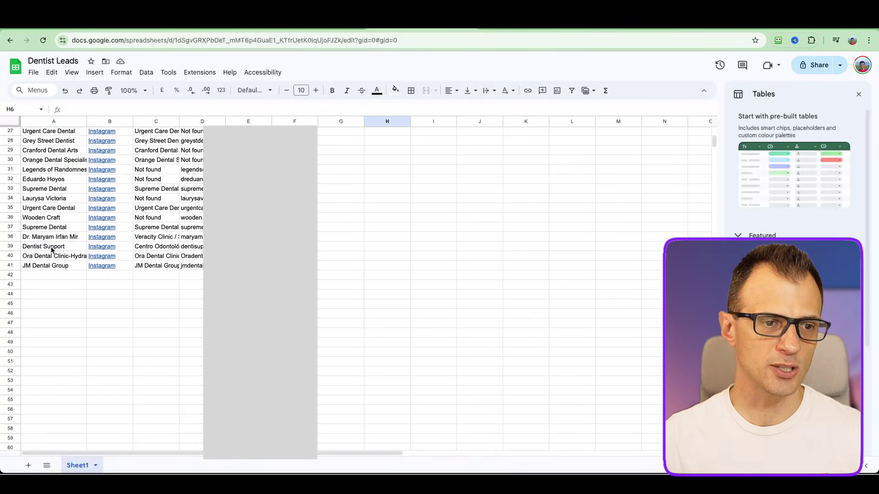
{"action": "scroll", "coordinate": [45, 262], "scroll_direction": "up", "scroll_amount": 1}
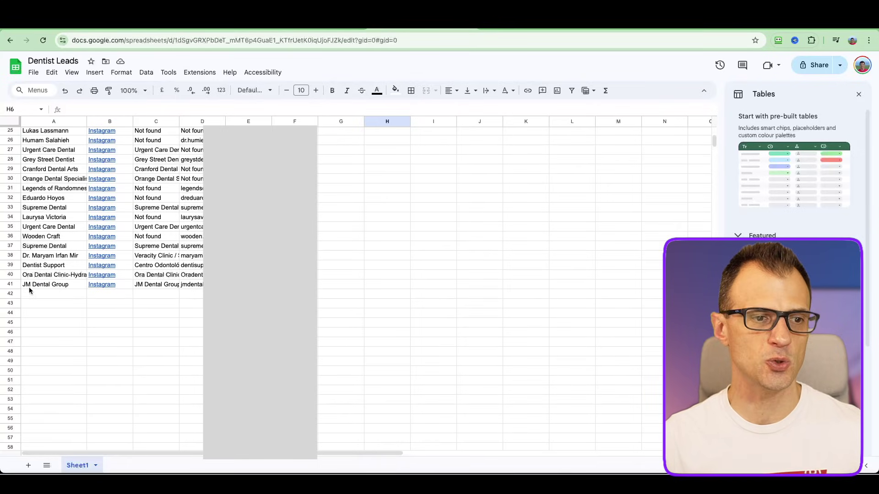
{"action": "left_click", "coordinate": [528, 28]}
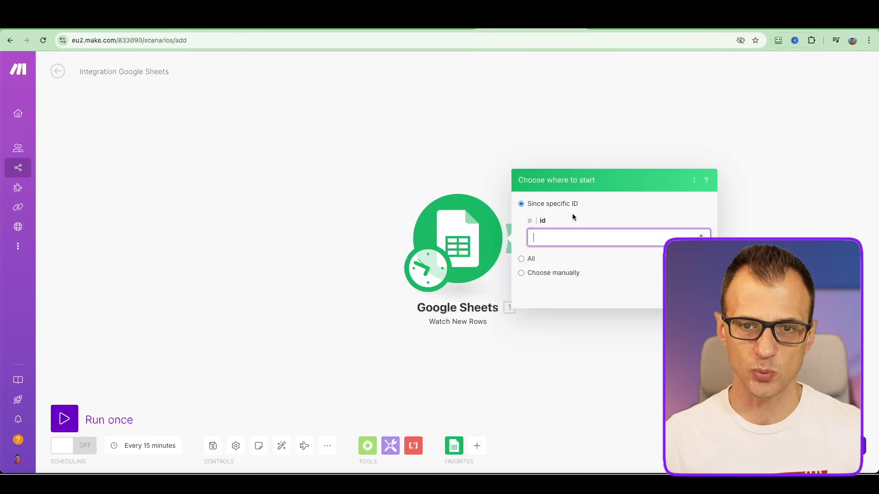
{"action": "type", "text": "42"}
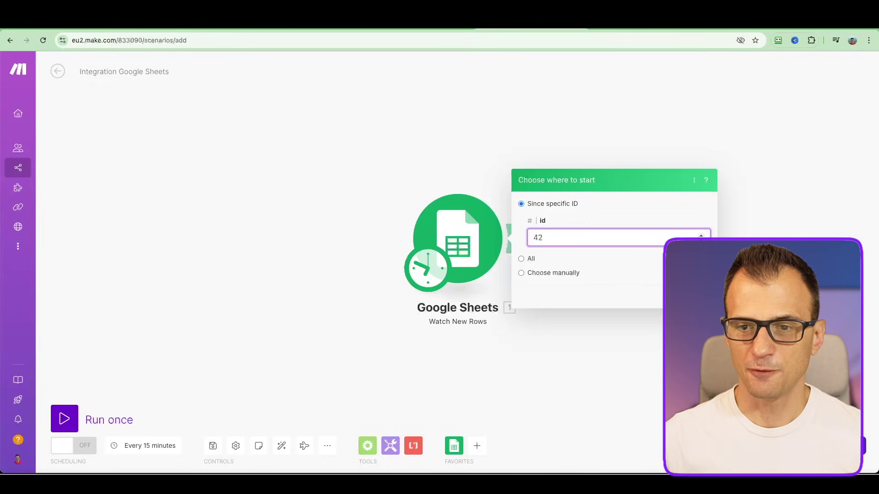
{"action": "key", "text": "Tab"}
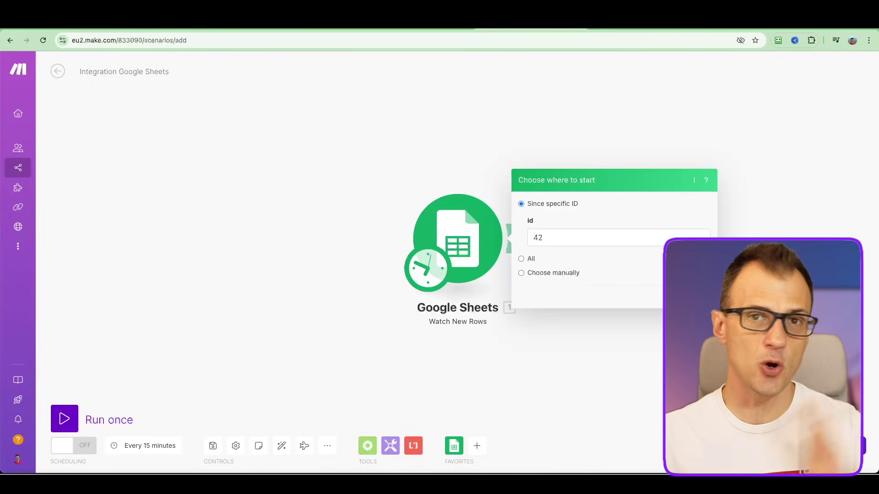
{"action": "left_click", "coordinate": [195, 433]}
{"action": "left_click", "coordinate": [213, 447]}
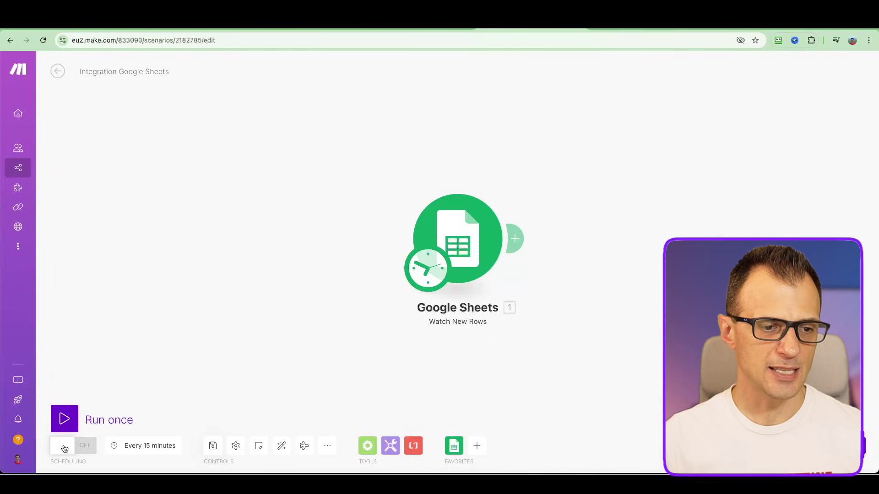
- Turn on scheduling for the scenario and run it at regular intervals of 60 minutes
{"action": "left_click", "coordinate": [79, 451]}
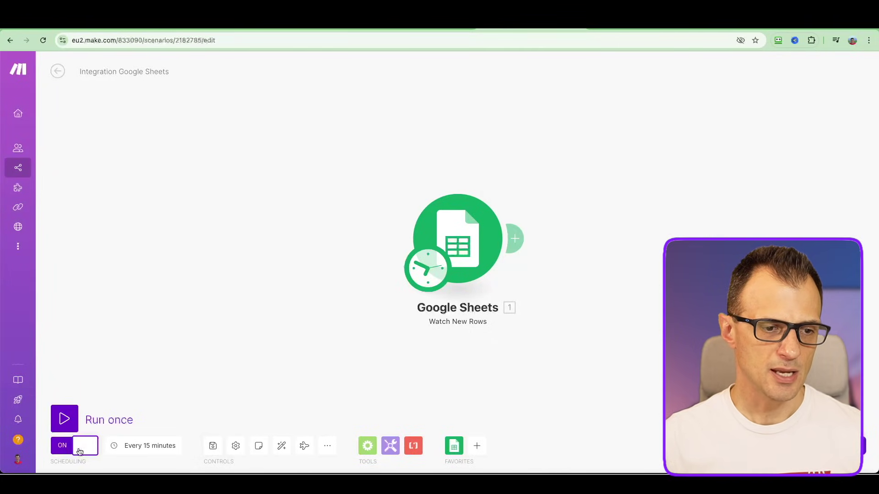
{"action": "left_click", "coordinate": [132, 449]}
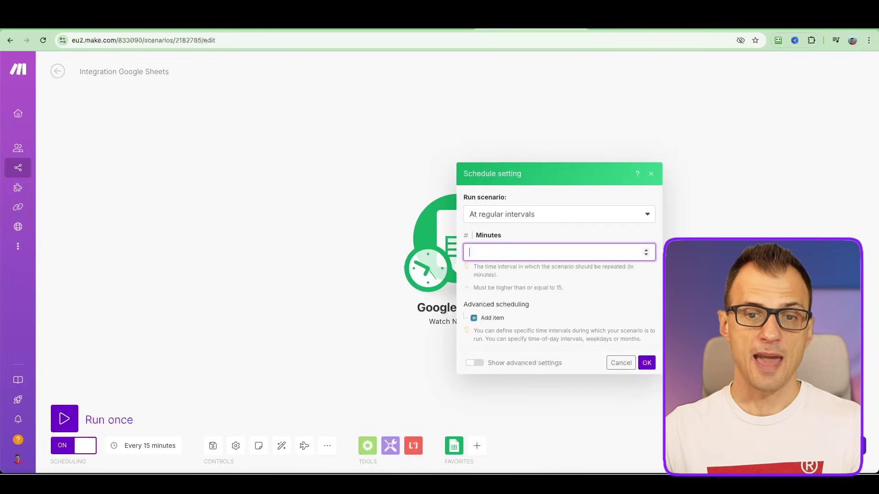
{"action": "type", "text": "60"}
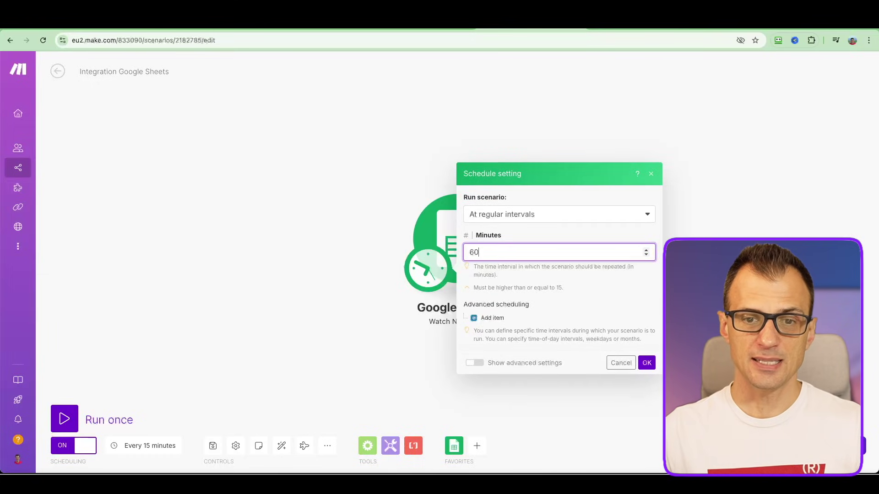
{"action": "left_click", "coordinate": [653, 362]}
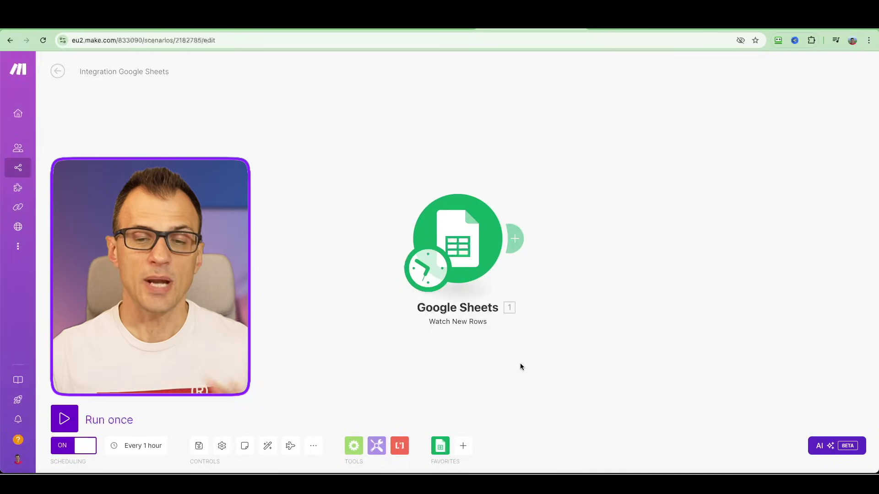
- Add a Gmail Send an Email module after the Google Sheets trigger
{"action": "left_click", "coordinate": [523, 242]}
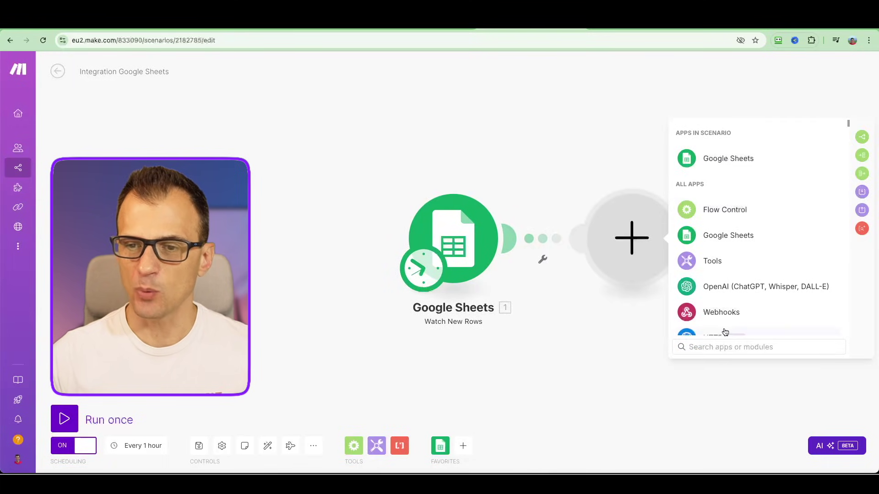
{"action": "type", "text": "gmail sen"}
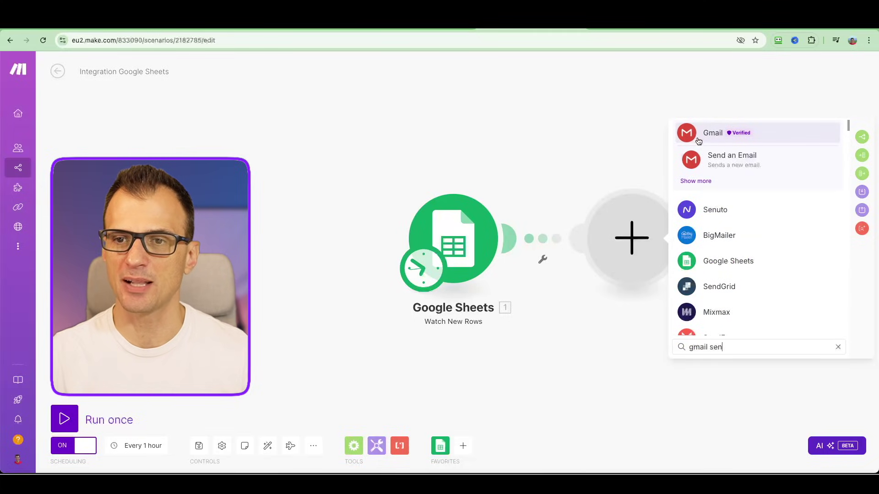
{"action": "type", "text": "d"}
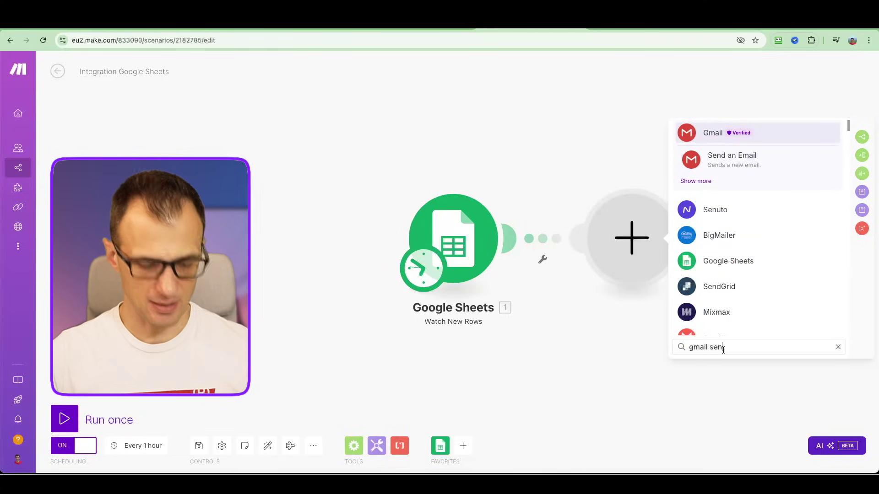
{"action": "left_click", "coordinate": [744, 164]}
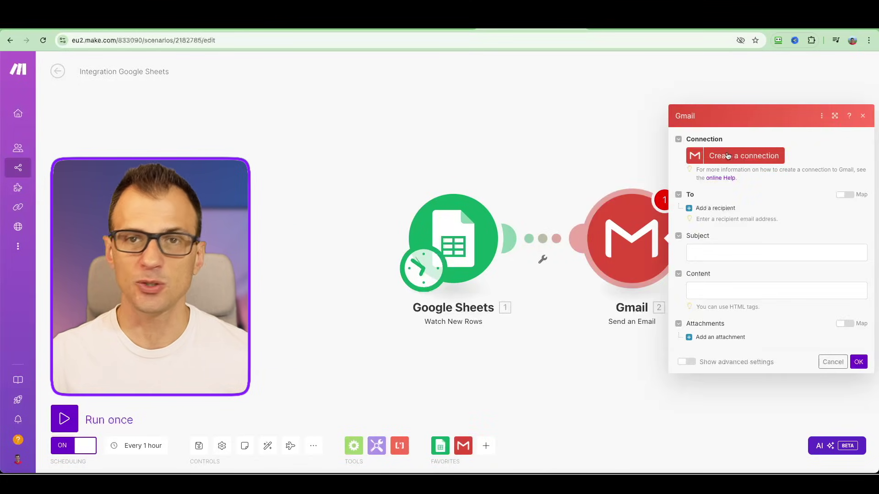
- Try to create a Gmail connection for the Send an Email module by signing in with Google
{"action": "left_click", "coordinate": [728, 157]}
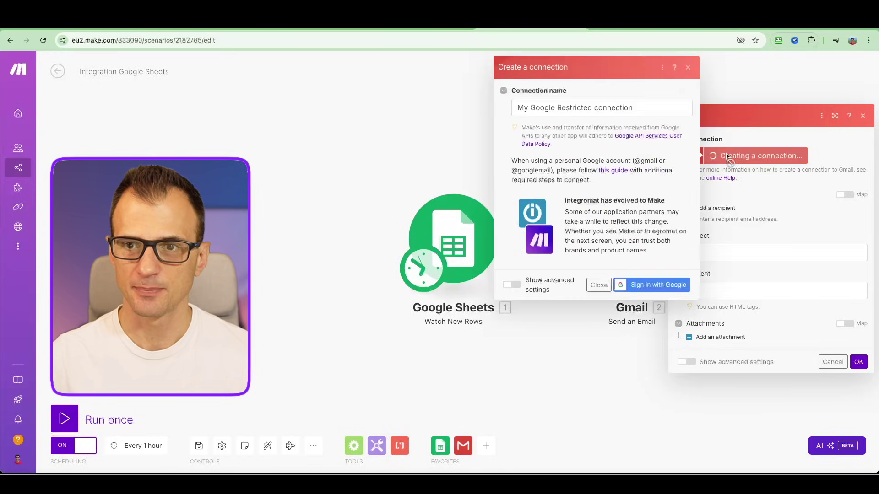
{"action": "left_click", "coordinate": [653, 286]}
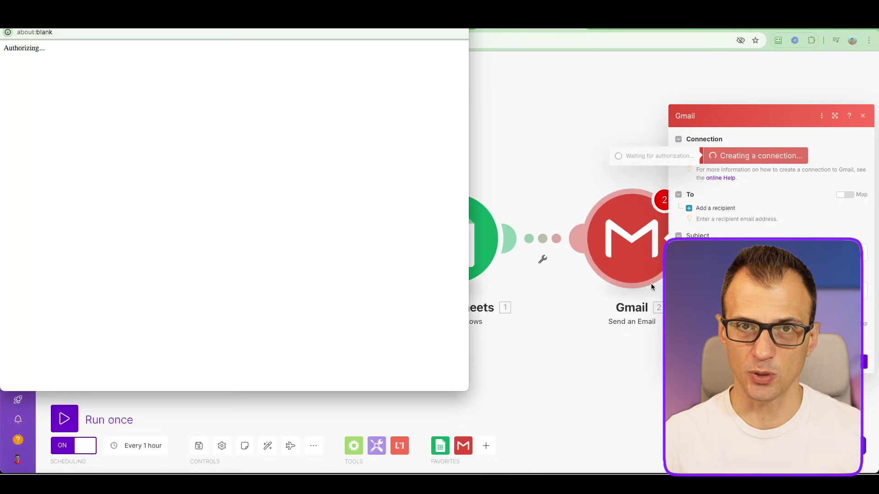
{"action": "left_click_drag", "start_coordinate": [514, 250], "coordinate": [607, 270]}
{"action": "left_click", "coordinate": [606, 271]}
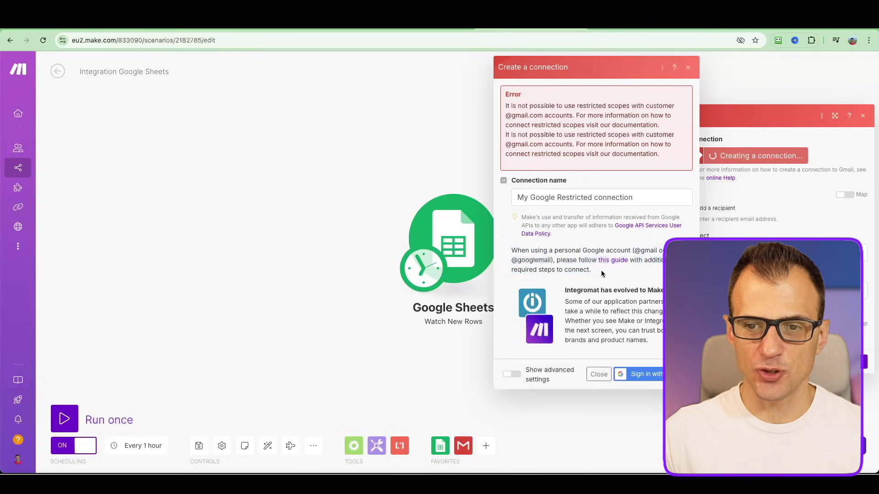
- Open Make's guide linked in the connection dialog and examine which accounts need a custom OAuth client and how to configure one
{"action": "left_click", "coordinate": [623, 262]}
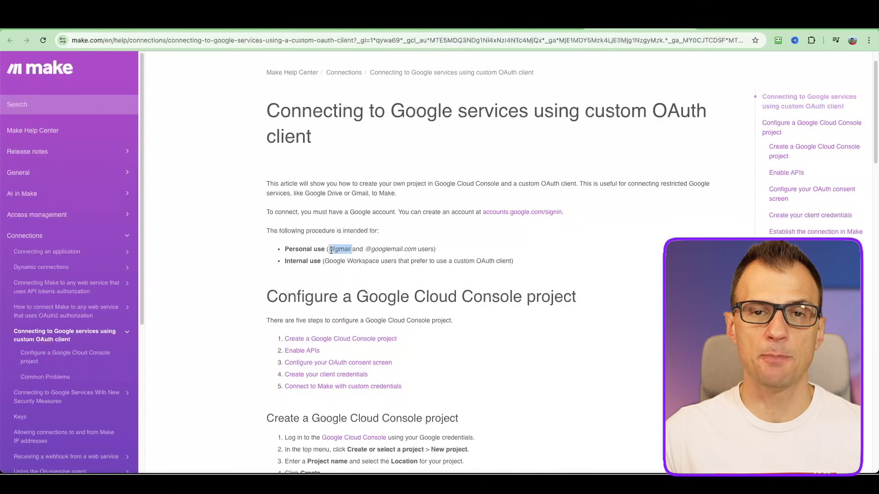
{"action": "left_click", "coordinate": [399, 247]}
{"action": "left_click_drag", "start_coordinate": [416, 250], "coordinate": [381, 251]}
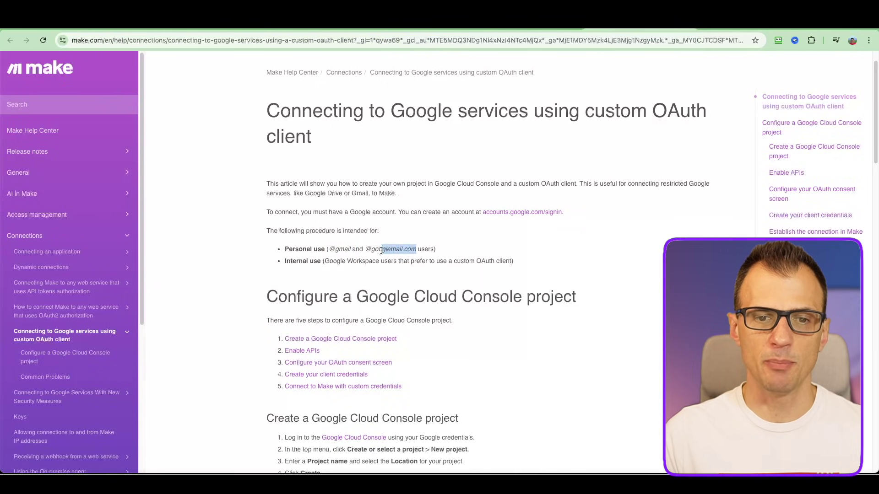
{"action": "left_click", "coordinate": [474, 234]}
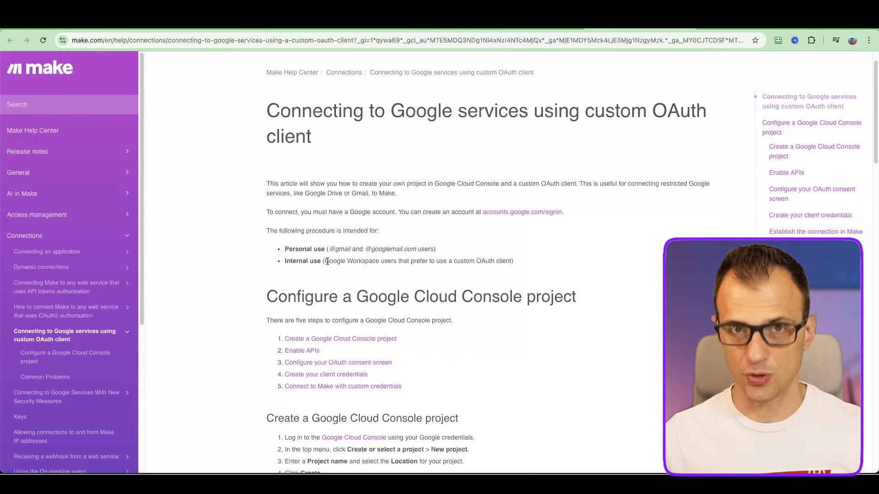
{"action": "scroll", "coordinate": [370, 243], "scroll_direction": "down", "scroll_amount": 3}
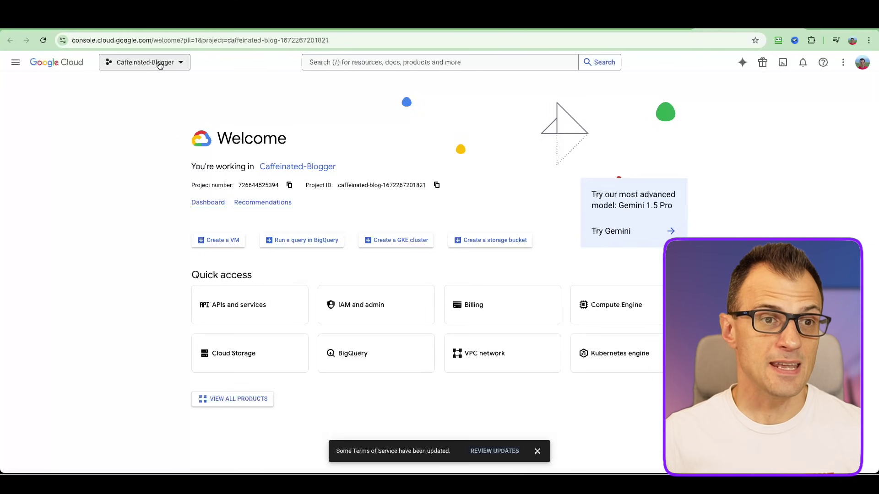
- Create a Google Cloud project named Dentist Leads with no organisation and switch to it
{"action": "left_click", "coordinate": [157, 61]}
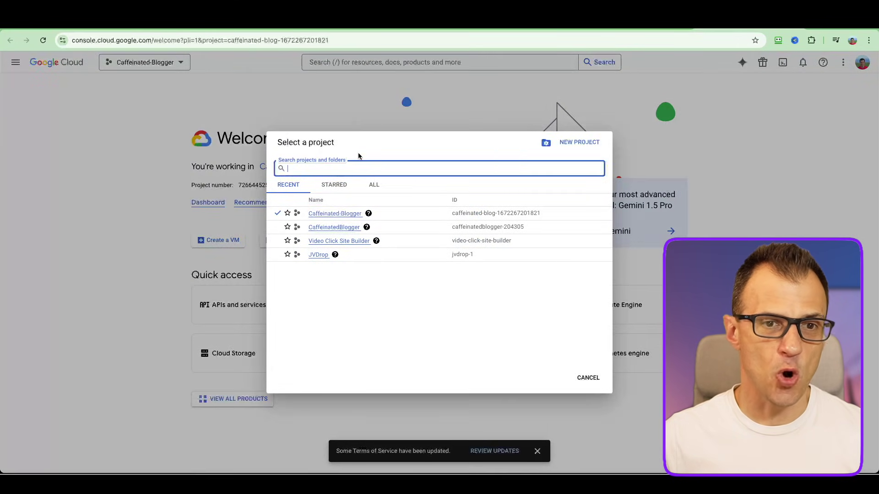
{"action": "left_click", "coordinate": [579, 142]}
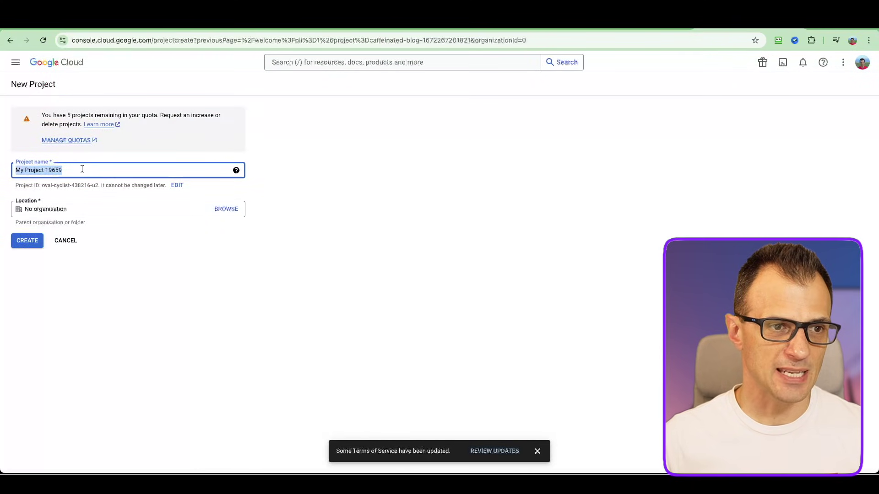
{"action": "type", "text": "Dentist Leads"}
{"action": "left_click", "coordinate": [26, 238]}
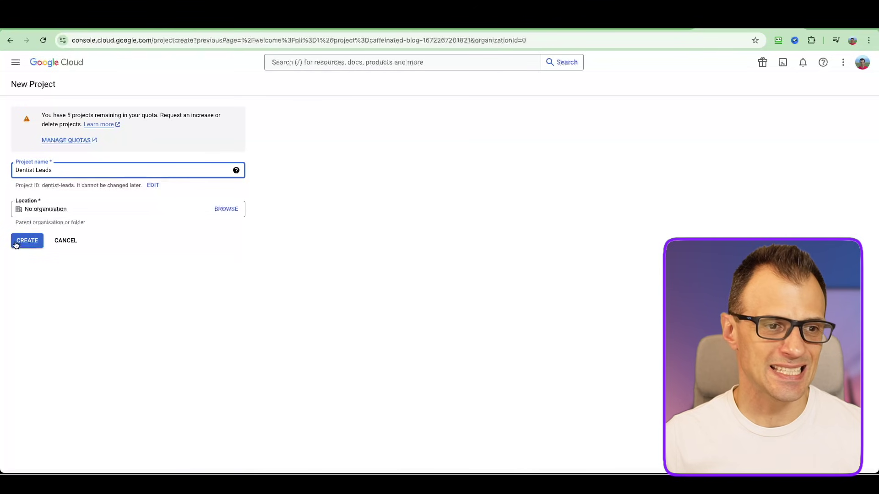
{"action": "left_click", "coordinate": [151, 63]}
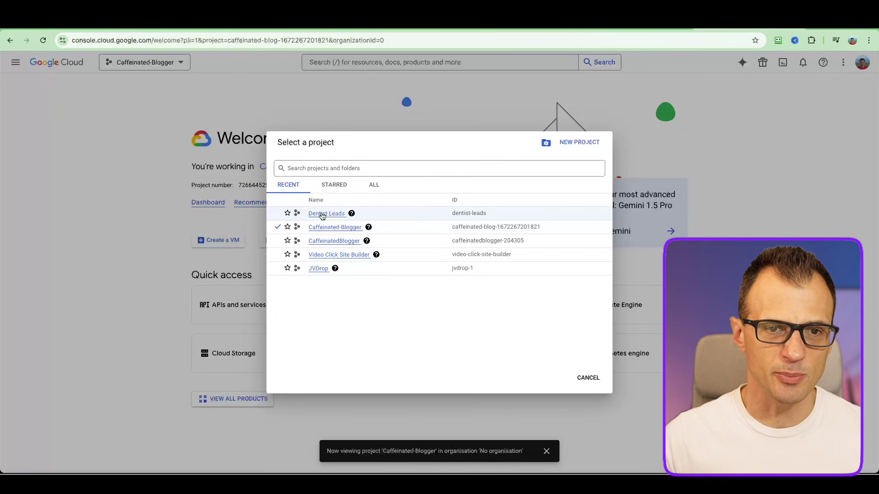
{"action": "left_click", "coordinate": [322, 215]}
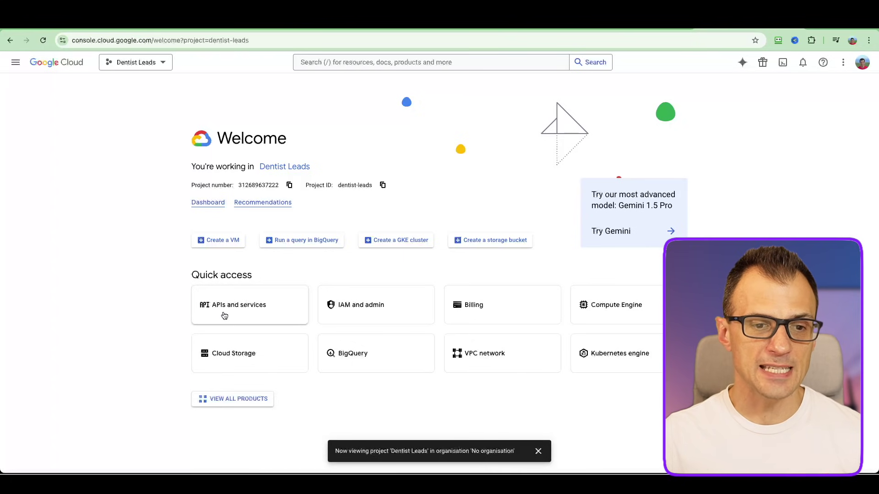
- Find the Gmail API in the API library and enable it for the Dentist Leads project
{"action": "left_click", "coordinate": [16, 61]}
{"action": "mouse_move", "coordinate": [64, 151]}
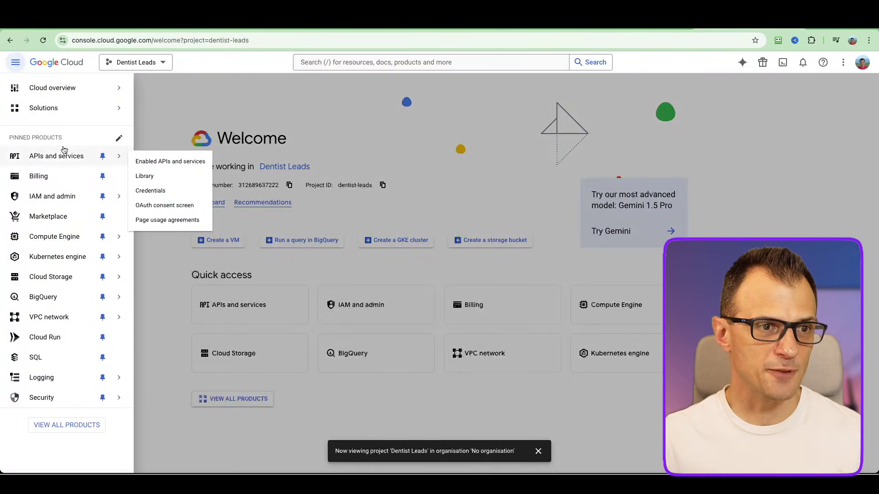
{"action": "left_click", "coordinate": [397, 124]}
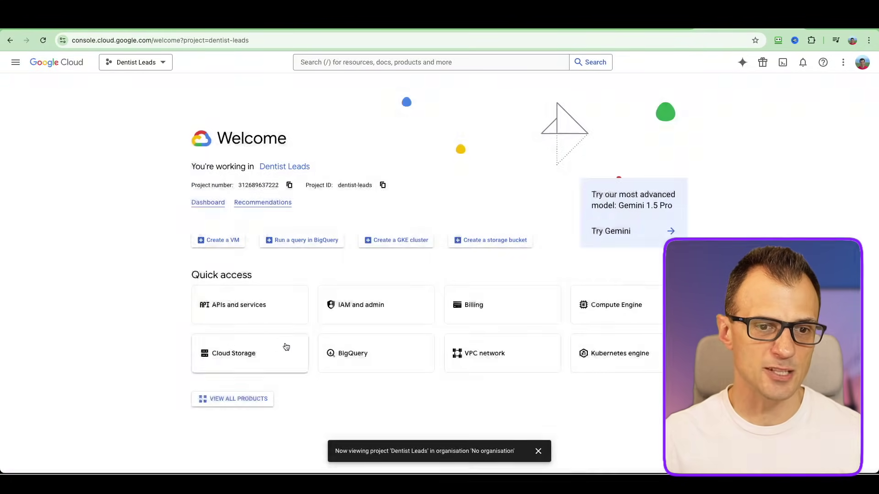
{"action": "left_click", "coordinate": [245, 307]}
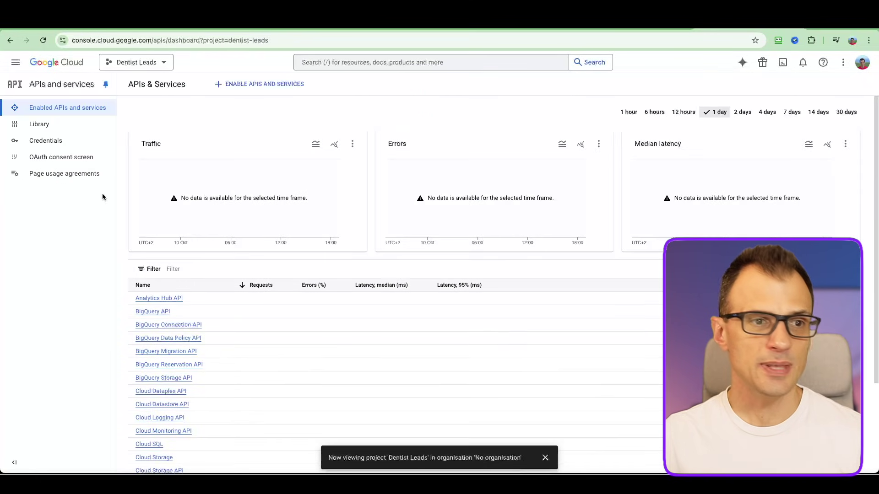
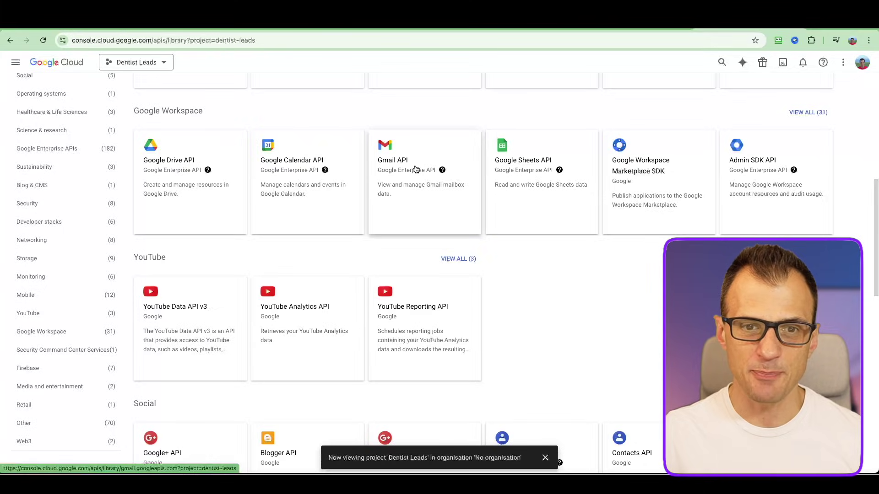
{"action": "left_click", "coordinate": [415, 166]}
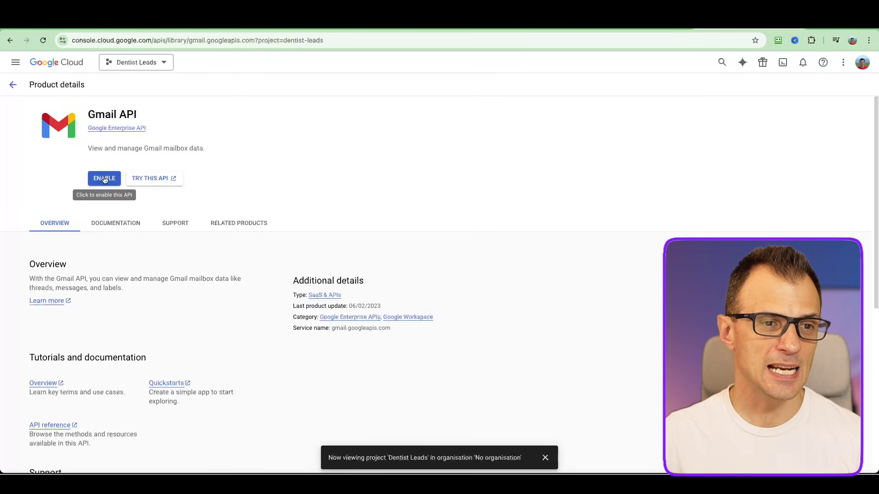
{"action": "left_click", "coordinate": [102, 179]}
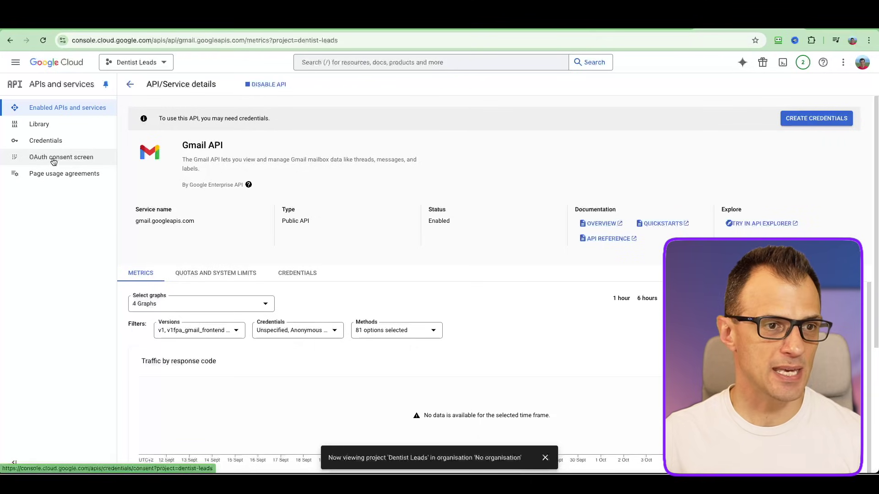
- Start configuring the project's OAuth consent screen with the External user type
{"action": "left_click", "coordinate": [54, 162]}
{"action": "left_click", "coordinate": [132, 198]}
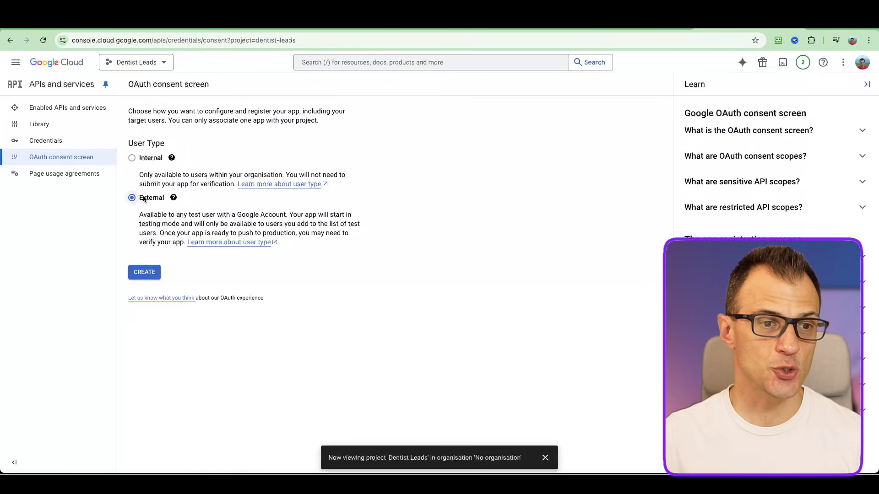
{"action": "left_click", "coordinate": [145, 273]}
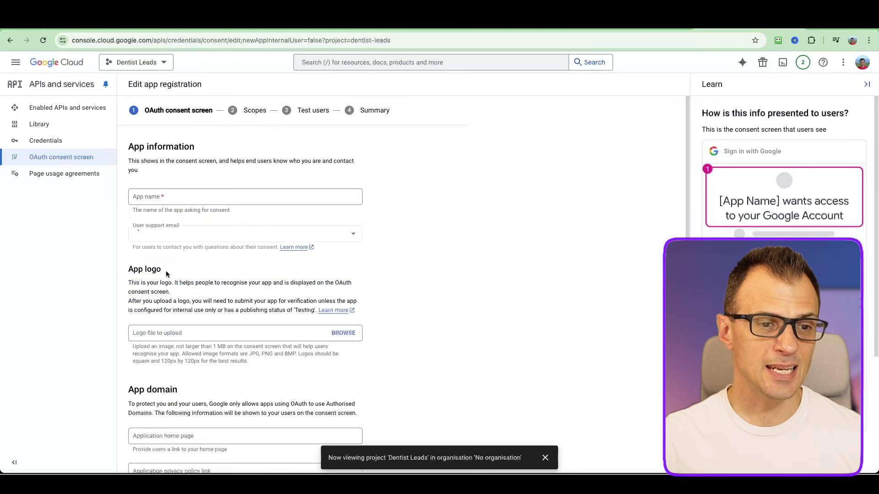
- Name the app Make, fill in the support and developer contact emails, authorise make.com and integromat.com as domains, and save
{"action": "left_click", "coordinate": [170, 196]}
{"action": "type", "text": "Make"}
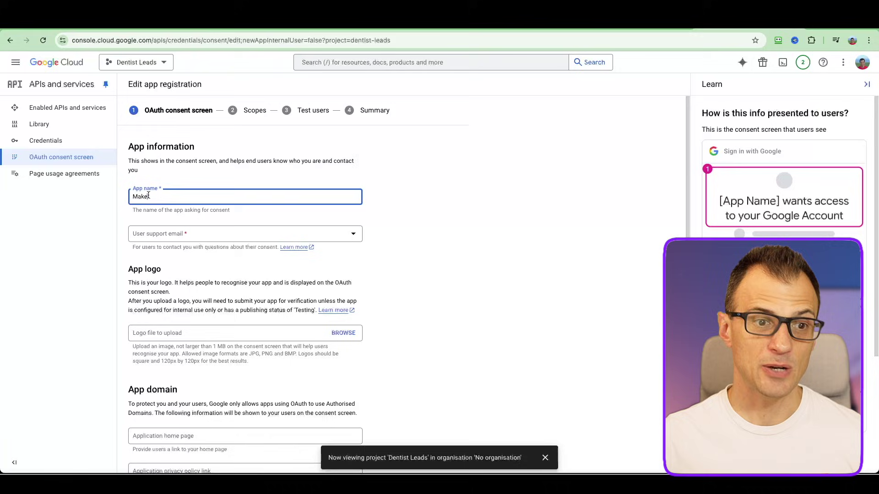
{"action": "key", "text": "Tab"}
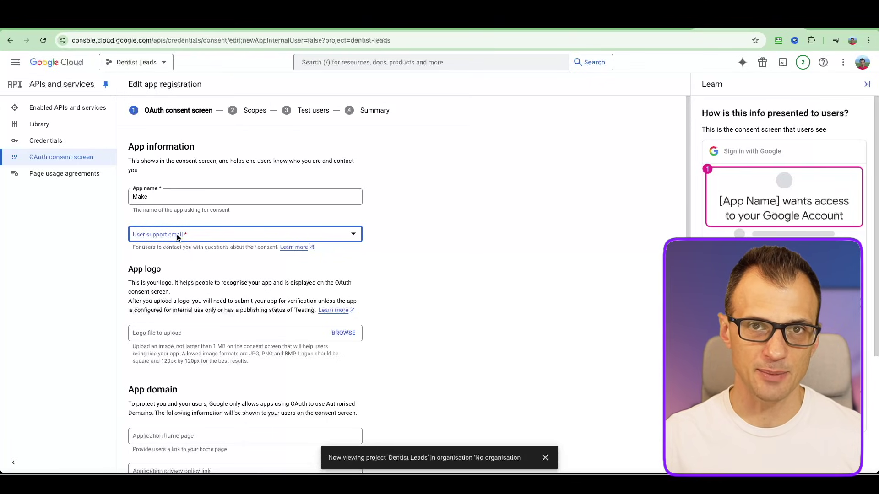
{"action": "scroll", "coordinate": [177, 237], "scroll_direction": "down", "scroll_amount": 5}
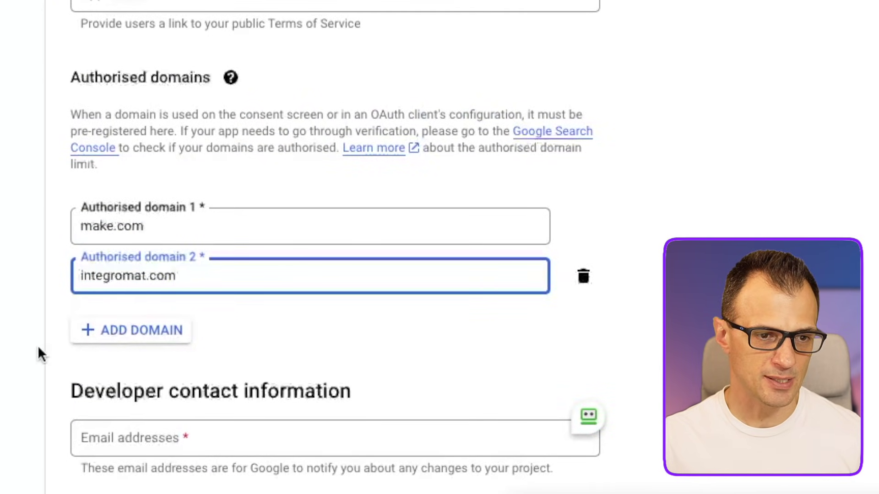
{"action": "left_click", "coordinate": [102, 446]}
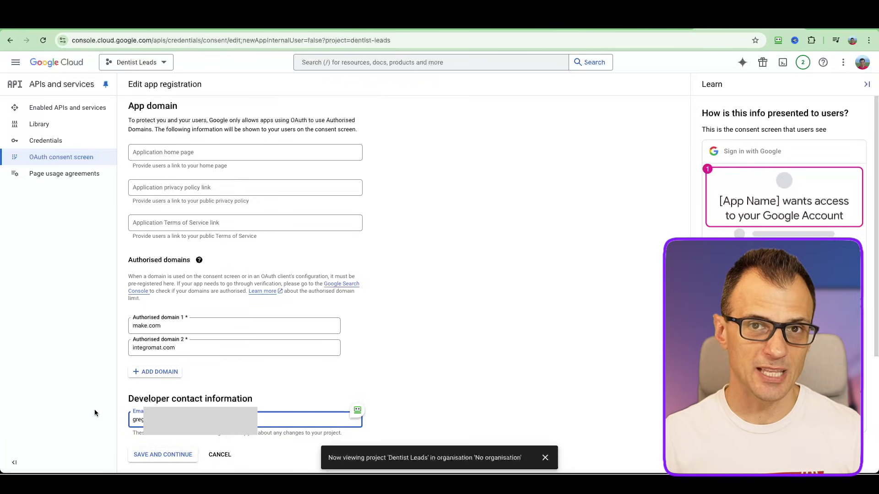
{"action": "key", "text": "Return"}
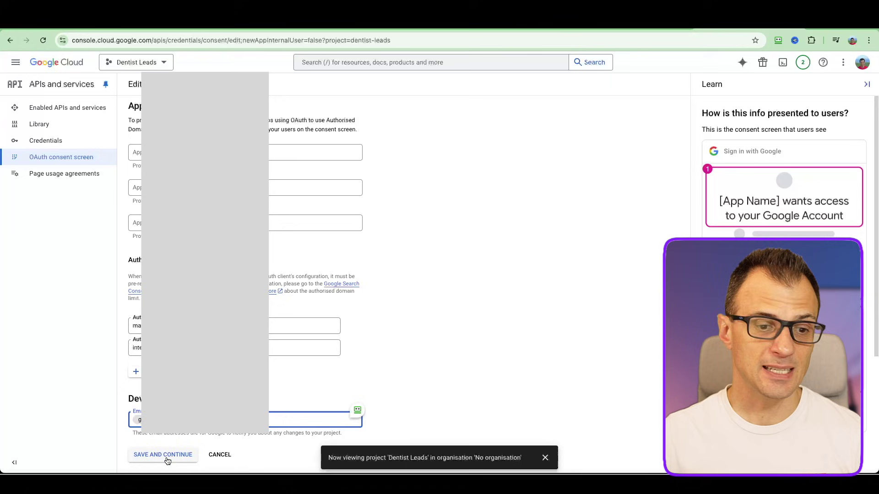
{"action": "left_click", "coordinate": [166, 457]}
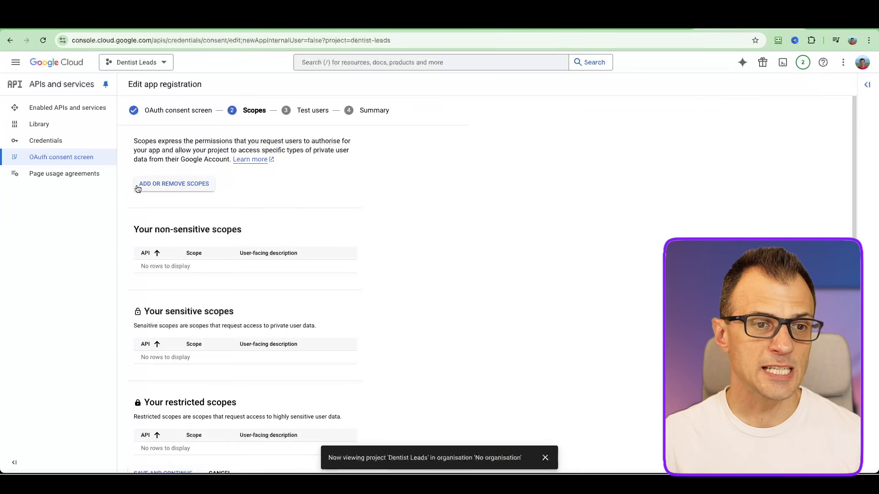
{"action": "left_click", "coordinate": [183, 188]}
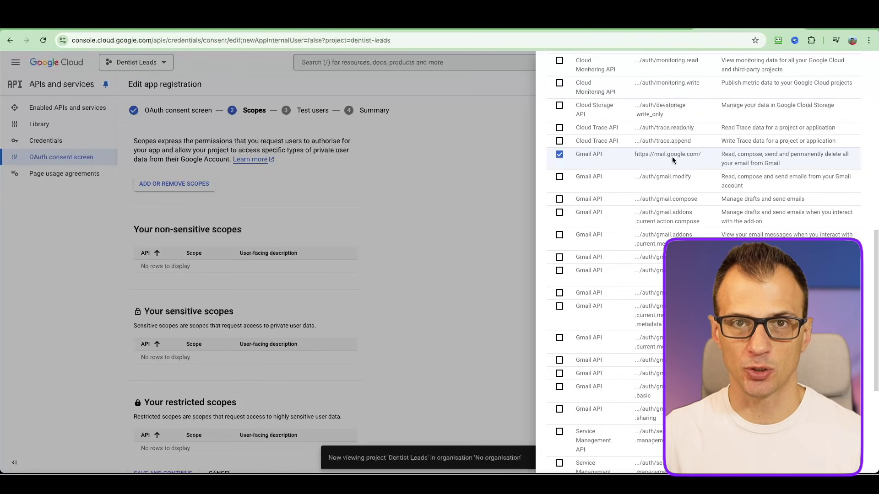
{"action": "scroll", "coordinate": [673, 159], "scroll_direction": "down", "scroll_amount": 5}
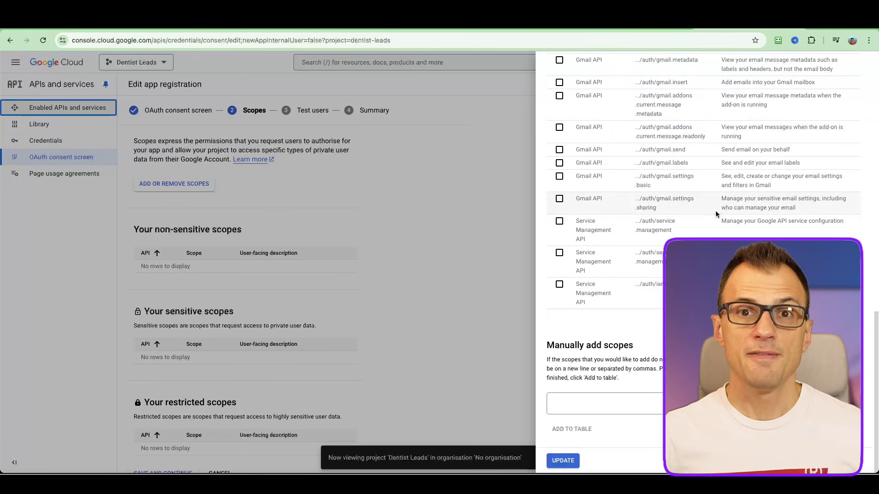
{"action": "left_click", "coordinate": [576, 461]}
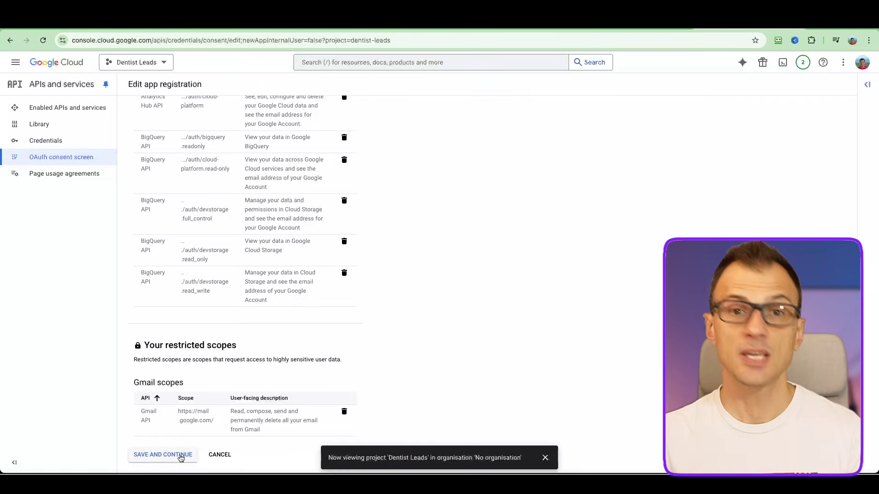
{"action": "left_click", "coordinate": [181, 455]}
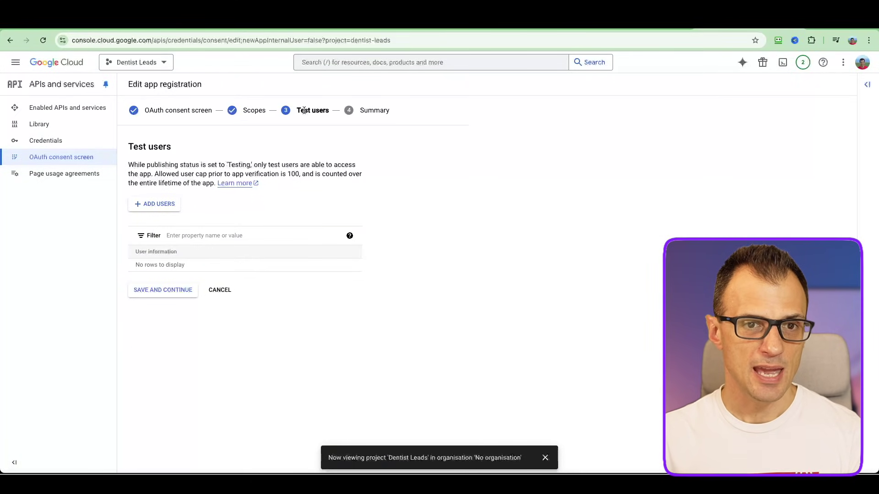
{"action": "left_click", "coordinate": [169, 296]}
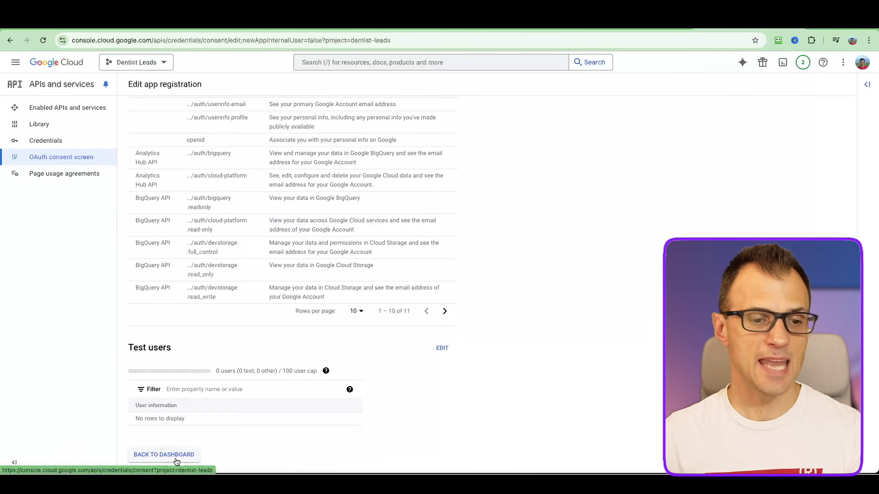
{"action": "left_click", "coordinate": [173, 454]}
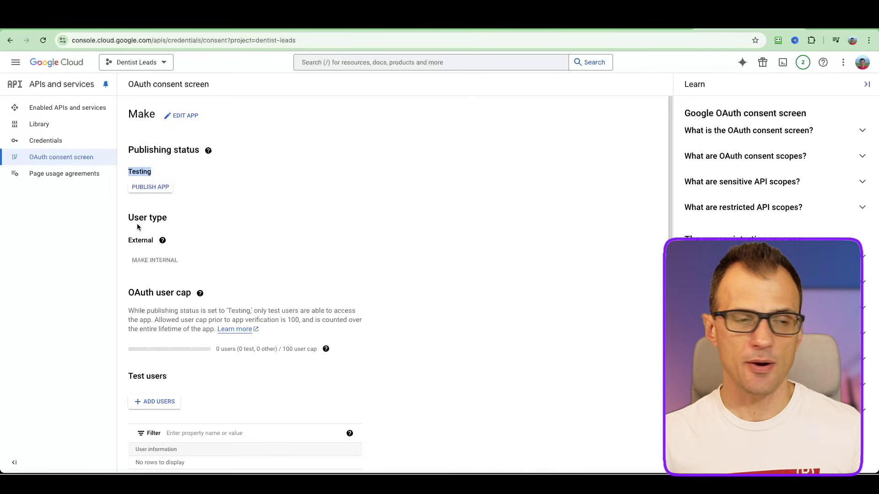
- Set up a new OAuth client ID credential of type Web application named Dentist Leads App
{"action": "left_click", "coordinate": [47, 146]}
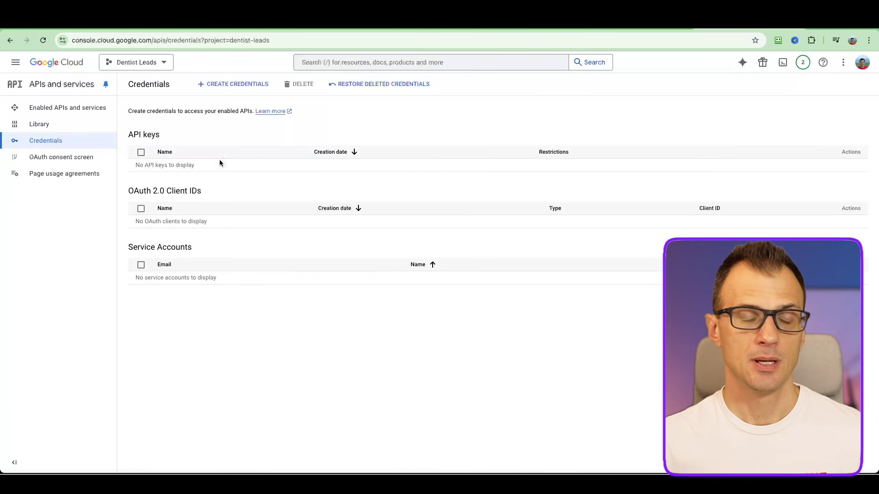
{"action": "left_click", "coordinate": [222, 85]}
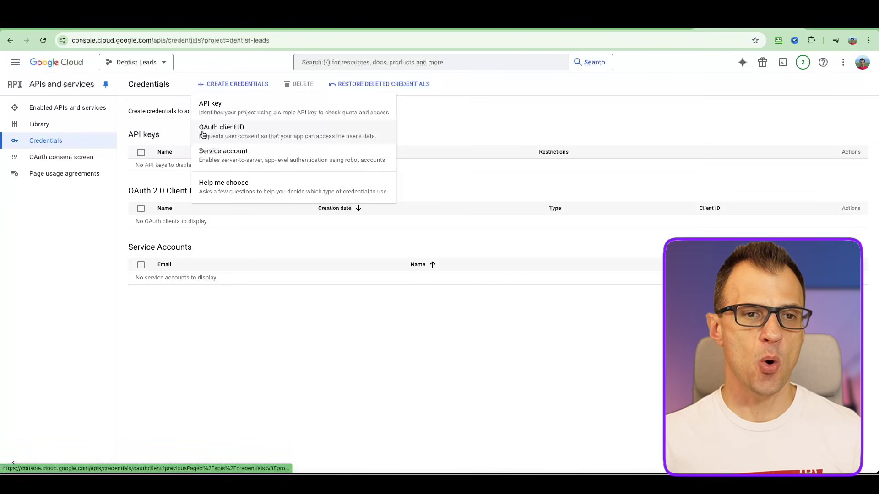
{"action": "left_click", "coordinate": [219, 133]}
{"action": "left_click", "coordinate": [200, 158]}
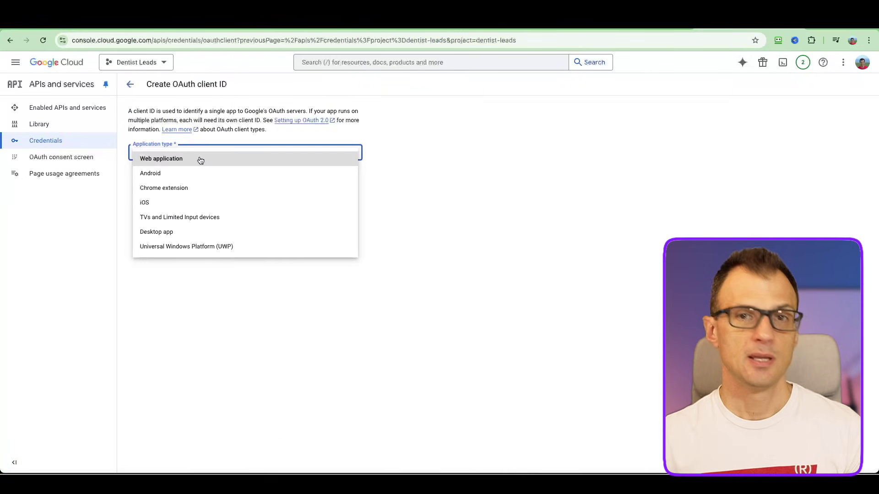
{"action": "left_click", "coordinate": [192, 158]}
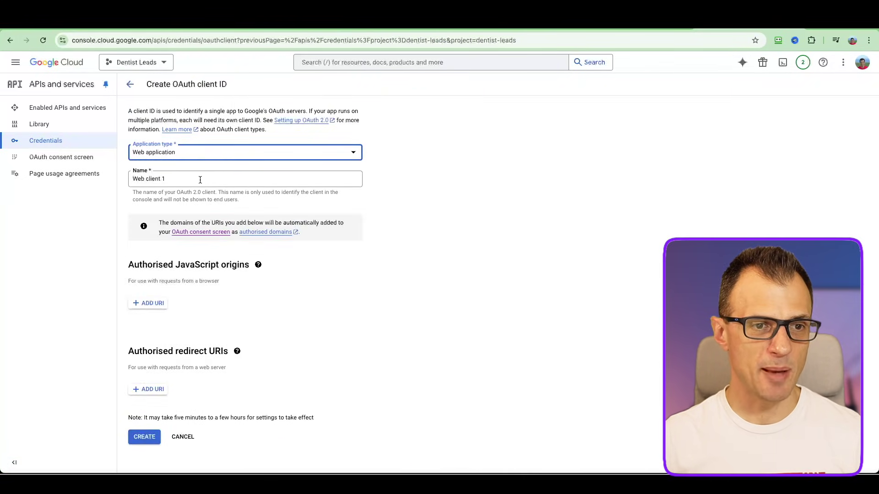
{"action": "triple_click", "coordinate": [207, 179]}
{"action": "type", "text": "Dentist Leads App"}
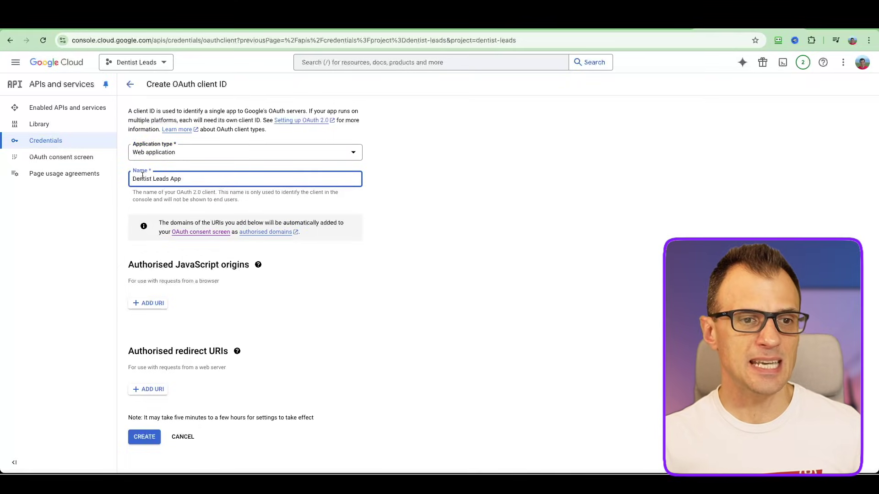
{"action": "left_click_drag", "start_coordinate": [131, 352], "coordinate": [216, 352]}
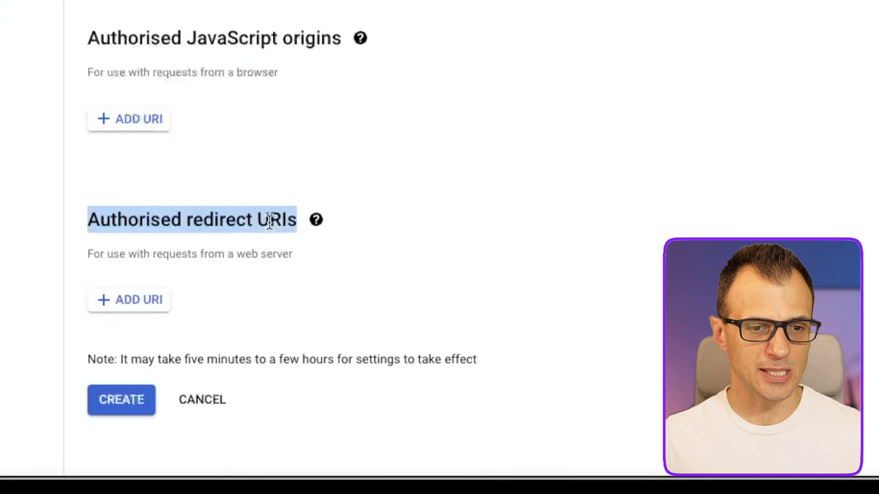
{"action": "left_click", "coordinate": [133, 306]}
{"action": "scroll", "coordinate": [400, 192], "scroll_direction": "down", "scroll_amount": 1}
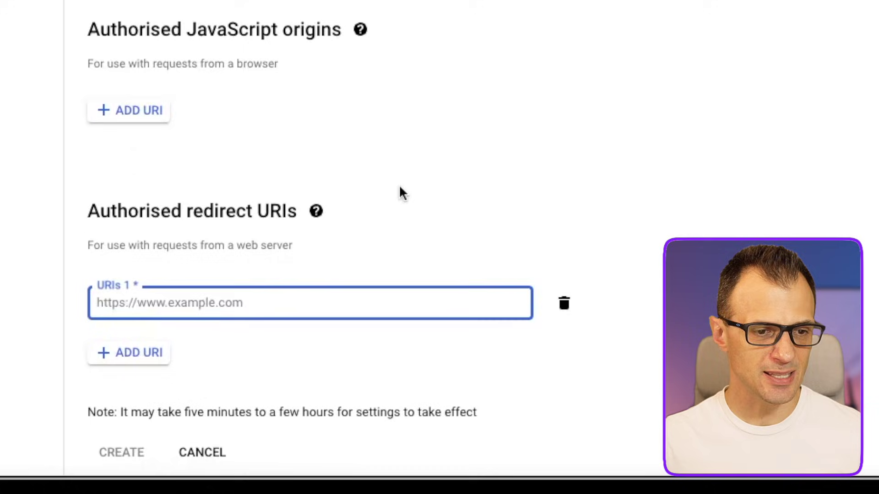
{"action": "type", "text": "https://www.integromat.com/oauth/cb/google-restricted"}
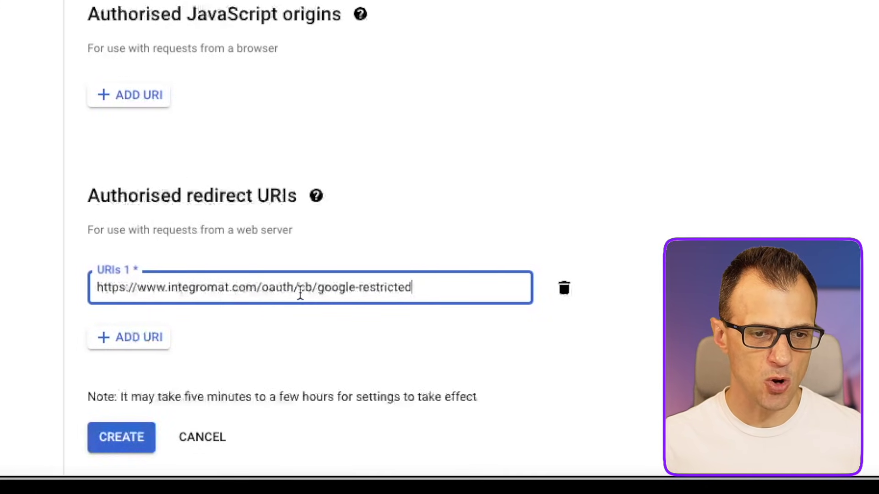
{"action": "left_click_drag", "start_coordinate": [446, 285], "coordinate": [80, 290]}
{"action": "left_click", "coordinate": [30, 296]}
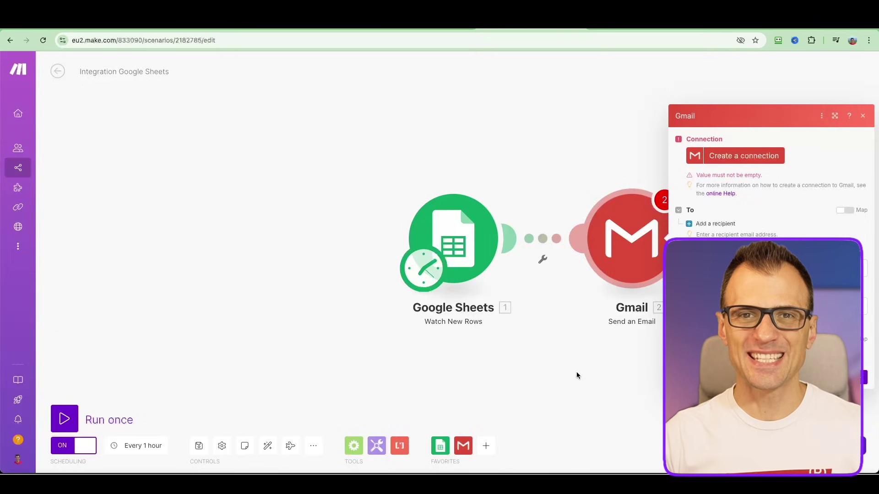
- Start creating a new Gmail connection and reveal its advanced settings
{"action": "left_click", "coordinate": [726, 163]}
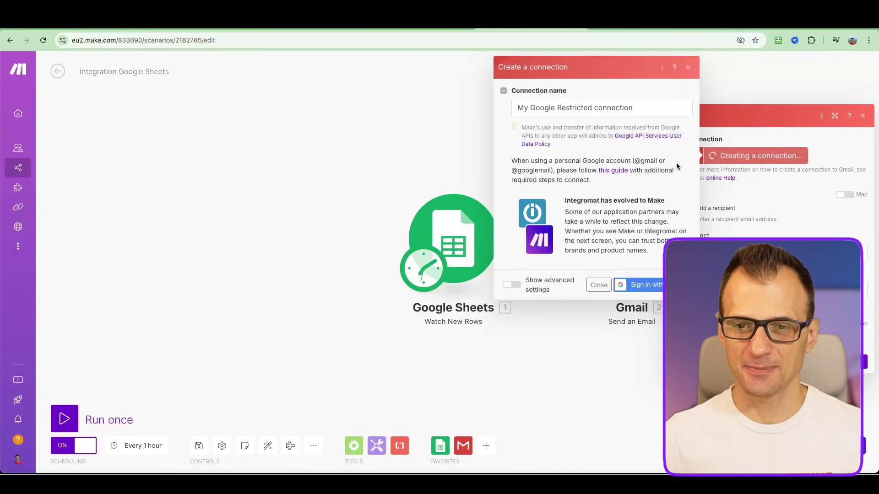
{"action": "left_click", "coordinate": [517, 288]}
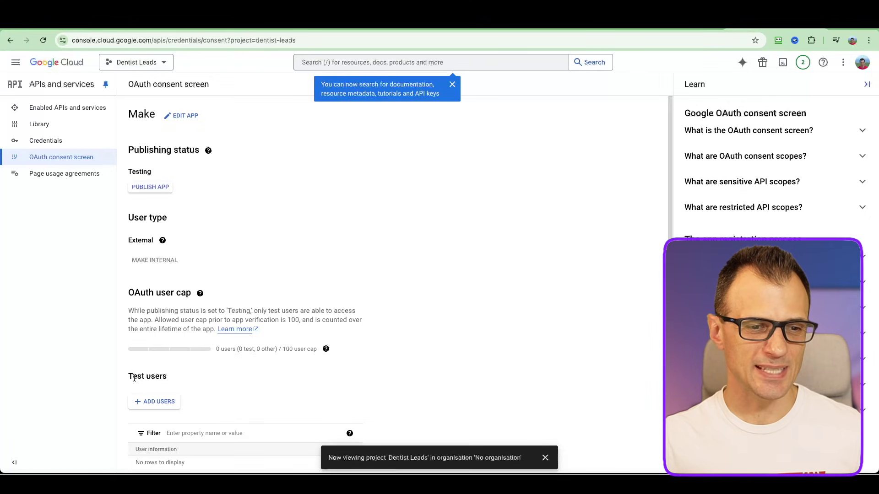
- In Google Cloud, add the account's email address as a test user on the Make app's OAuth consent screen
{"action": "left_click", "coordinate": [158, 402]}
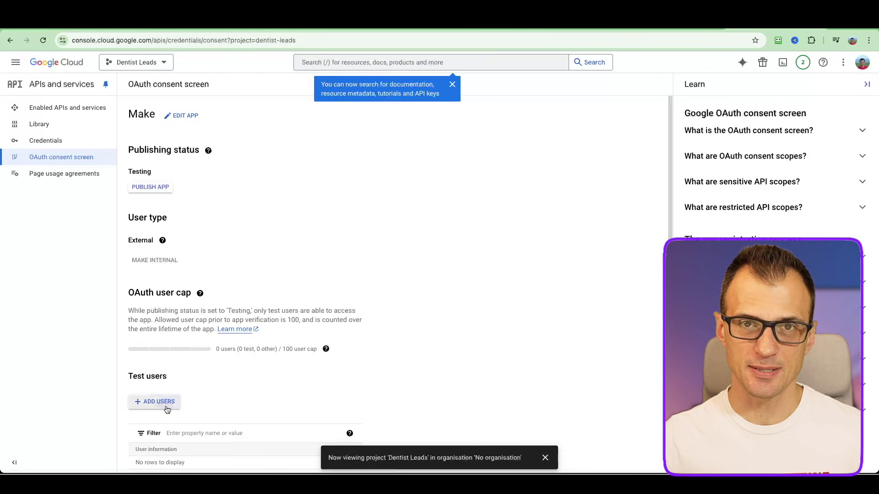
{"action": "type", "text": "greg"}
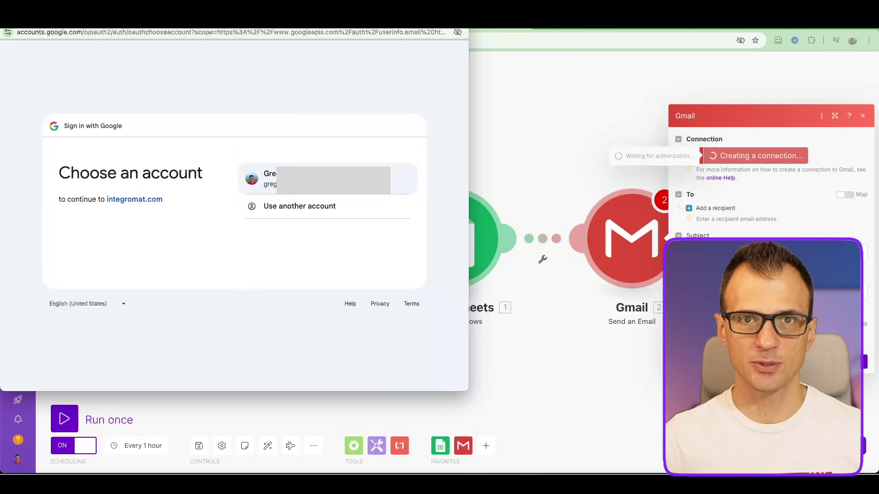
- Back in Make's Google sign-in, continue past the unverified-app notice and grant integromat.com access to read, compose, send and delete Gmail email
{"action": "left_click_drag", "start_coordinate": [60, 169], "coordinate": [130, 194]}
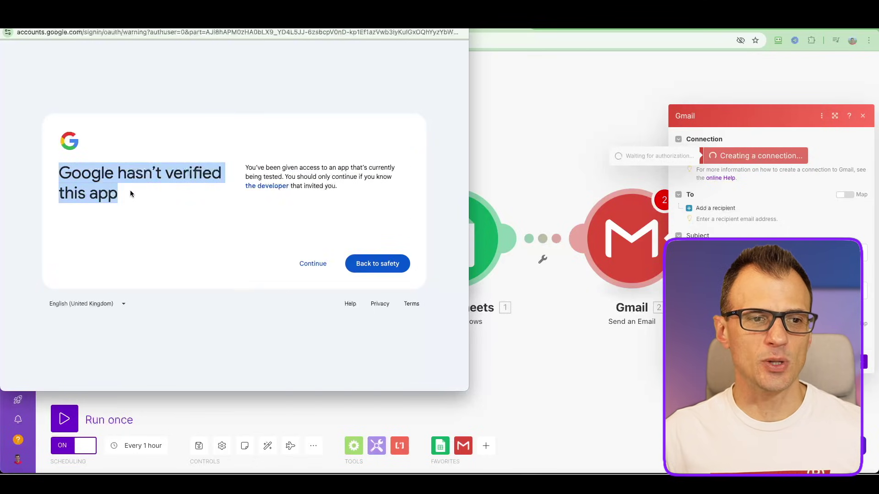
{"action": "left_click", "coordinate": [138, 201]}
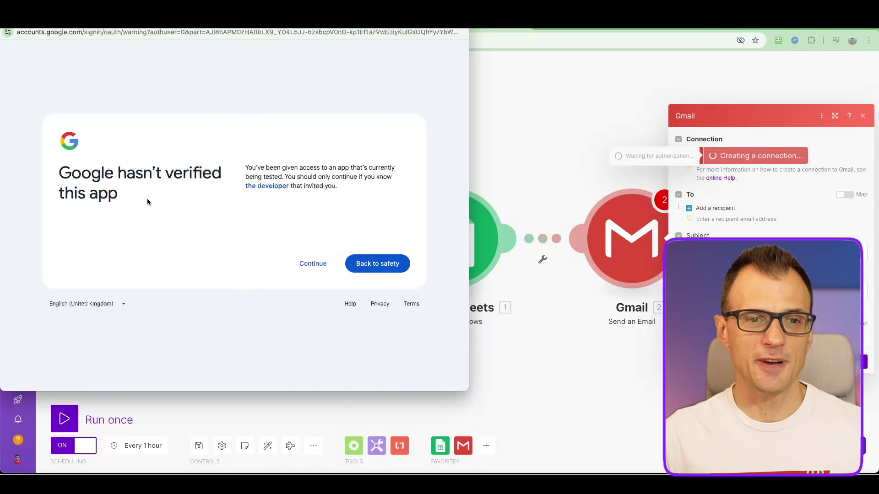
{"action": "left_click", "coordinate": [317, 266]}
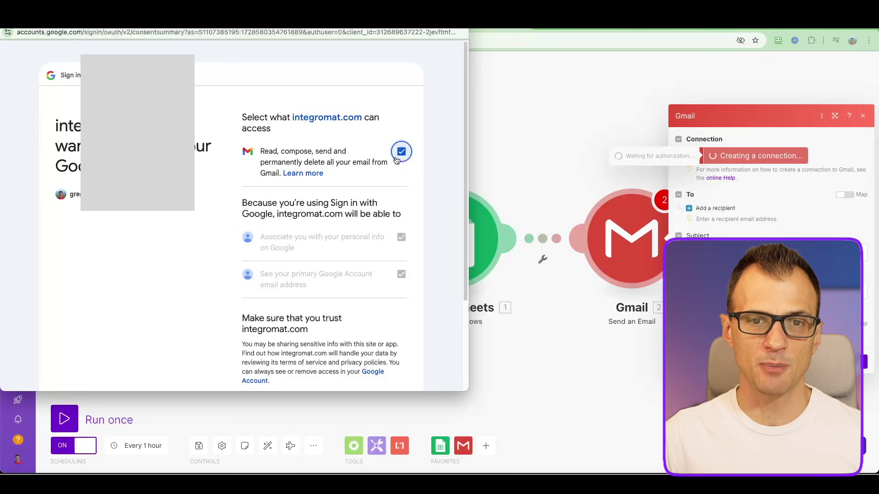
{"action": "scroll", "coordinate": [386, 190], "scroll_direction": "down", "scroll_amount": 5}
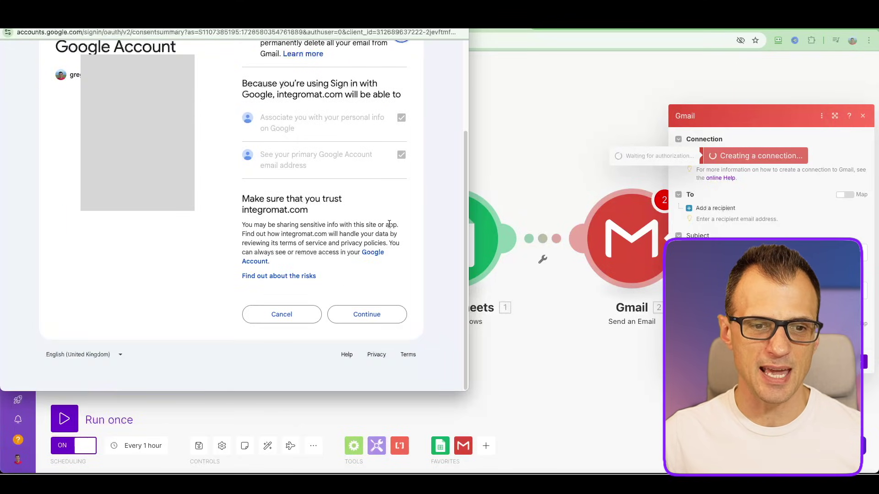
{"action": "left_click", "coordinate": [376, 318]}
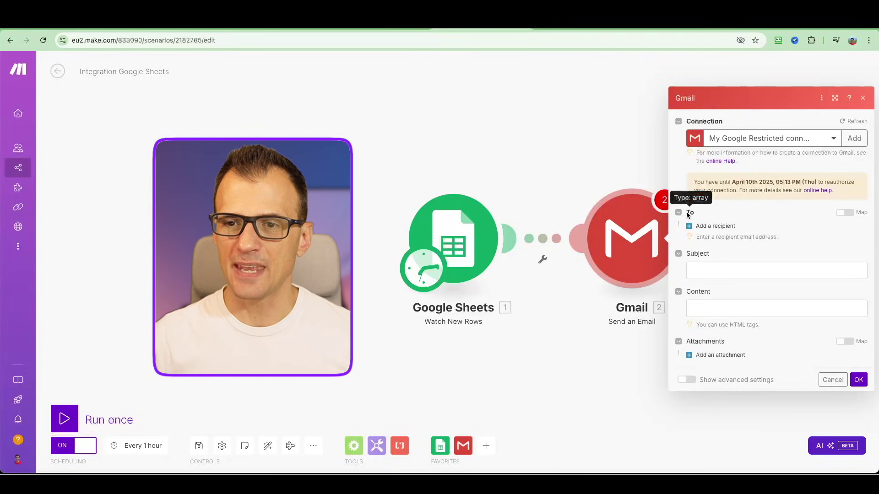
- Add a recipient mapped to the sheet's Email Address (D) and set the subject to "Can I help you with admin?"
{"action": "double_click", "coordinate": [691, 226]}
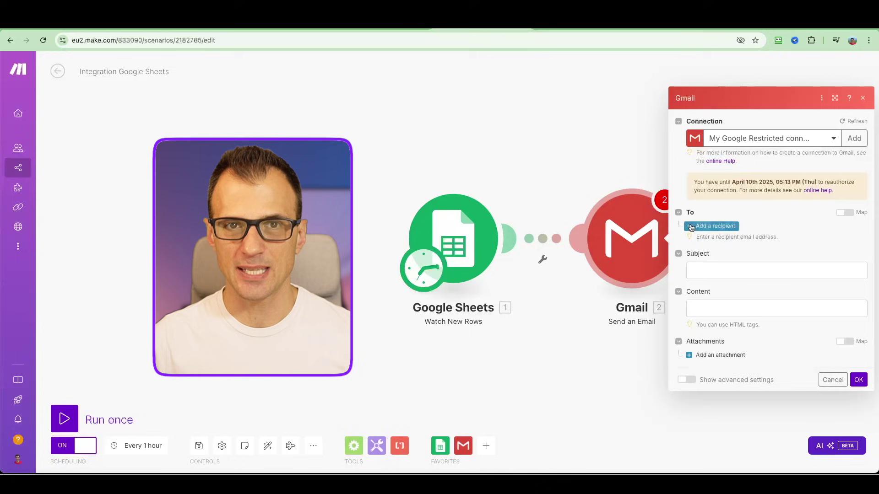
{"action": "left_click", "coordinate": [691, 227]}
{"action": "left_click", "coordinate": [715, 223]}
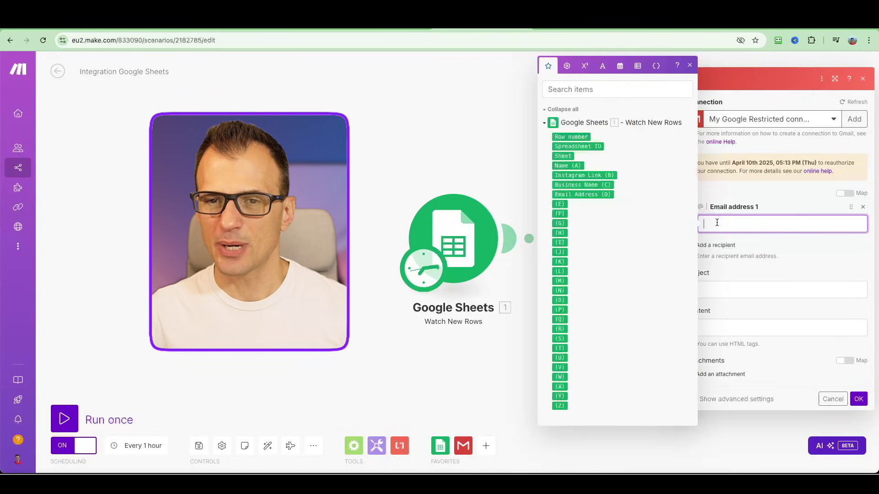
{"action": "left_click", "coordinate": [571, 195]}
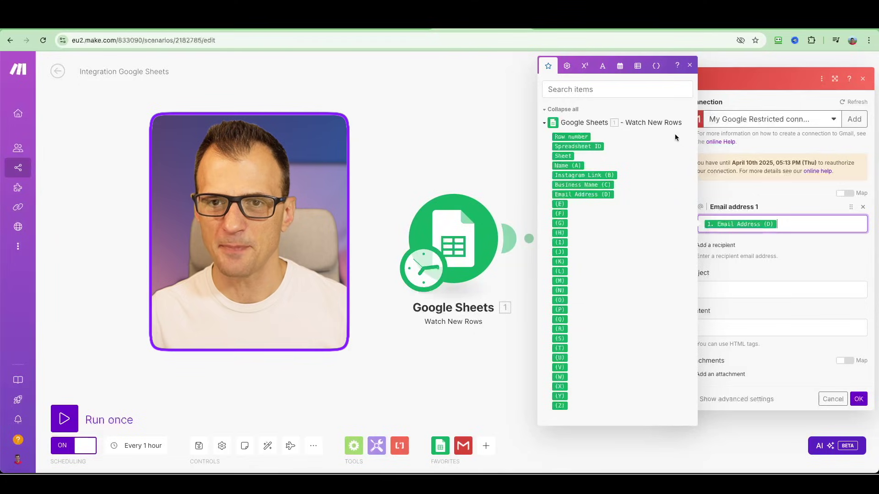
{"action": "double_click", "coordinate": [697, 273]}
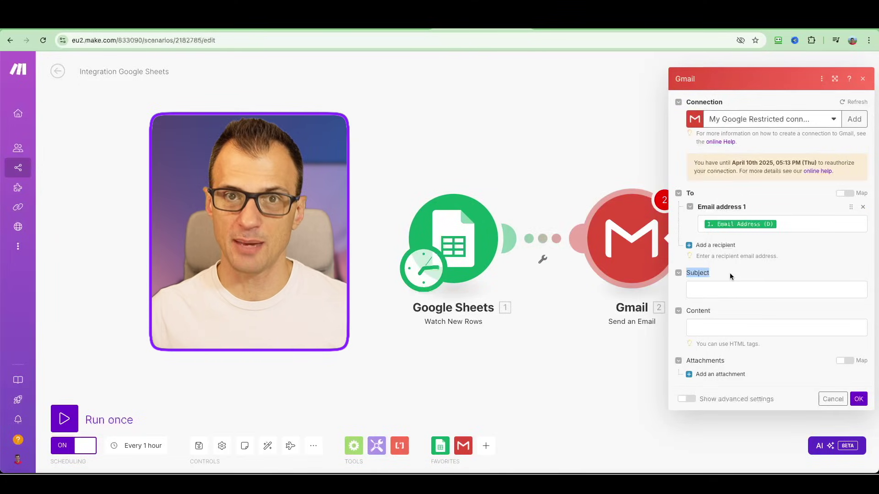
{"action": "left_click", "coordinate": [733, 288]}
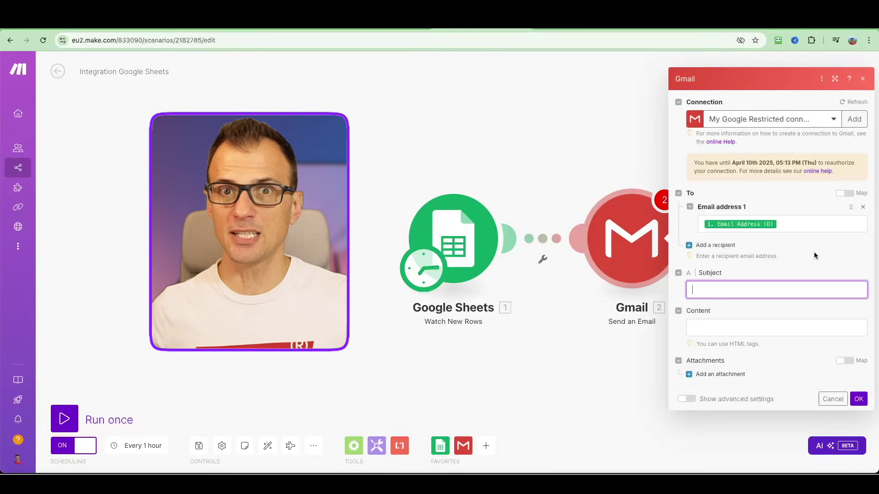
{"action": "type", "text": "Can I help you with admin?"}
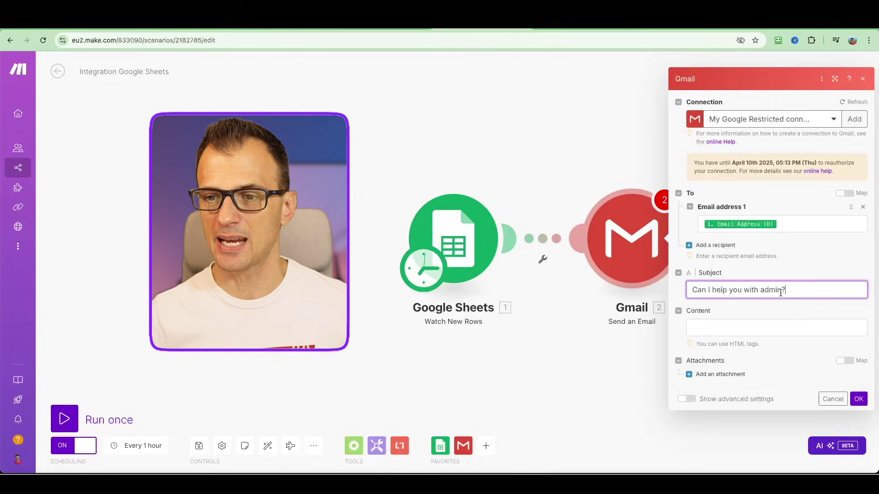
- Write the email content about helping over 50 dentists previously cut admin work by 50-70%, offering a 3-min video, and save the Gmail module
{"action": "left_click", "coordinate": [752, 330]}
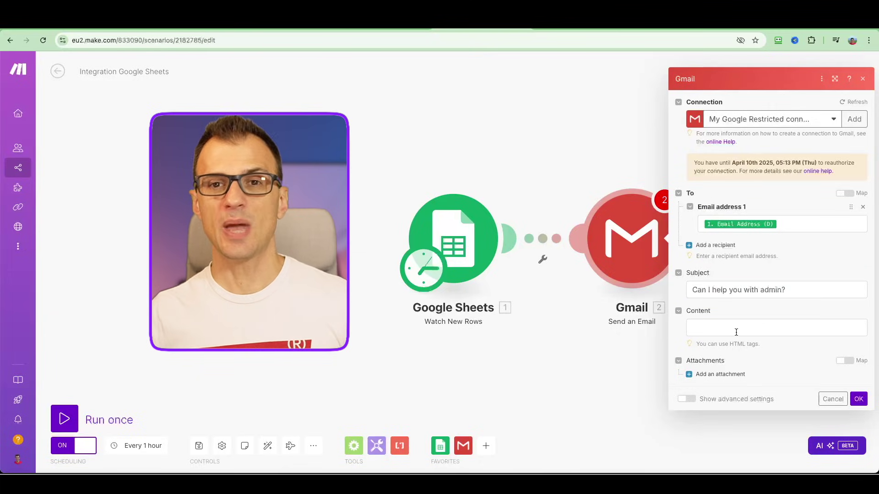
{"action": "type", "text": "Hi, I saw you on Instagram and wanted to reach out.  I've helped over 50 dentists previous to cut down their admin work by 50-70%.  Can I send you a 3-min video to show you how it works?  Cheers Greg"}
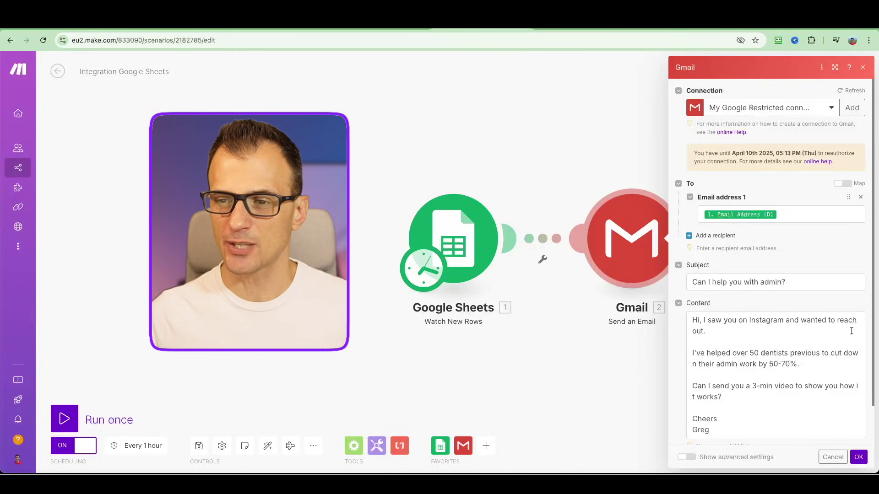
{"action": "left_click", "coordinate": [819, 353]}
{"action": "type", "text": "ly"}
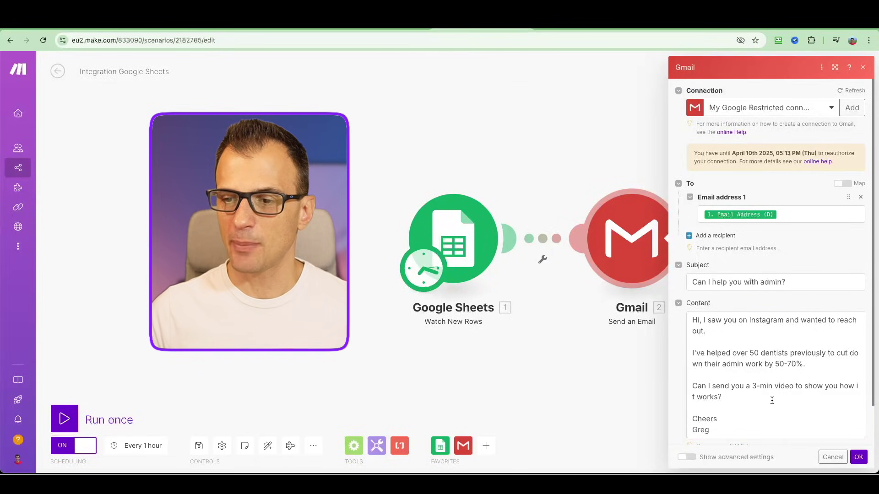
{"action": "scroll", "coordinate": [750, 366], "scroll_direction": "down", "scroll_amount": 2}
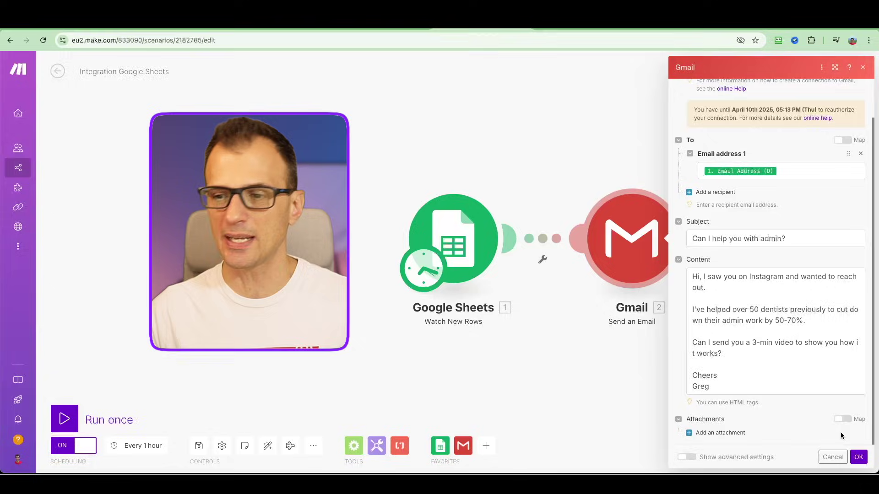
{"action": "left_click", "coordinate": [858, 457]}
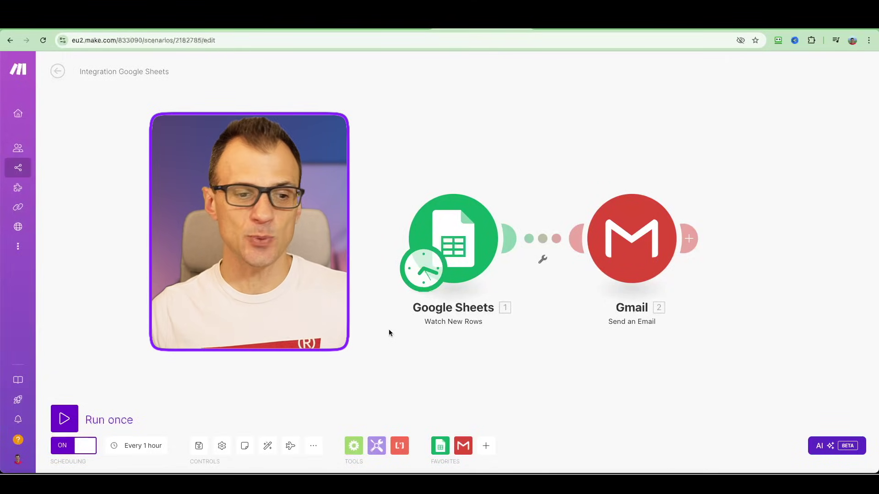